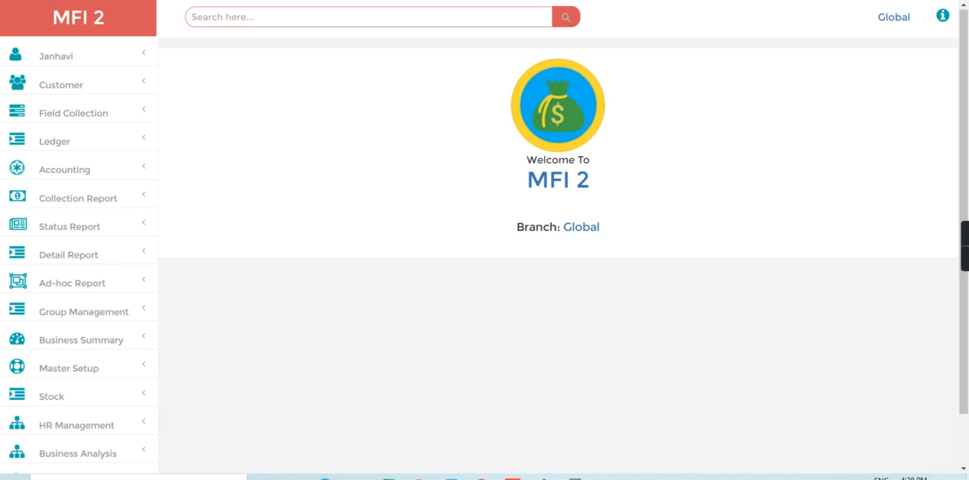
- Open the Product Scheme form in the master setup and load the Daily collection scheme from the open scheme list
{"action": "scroll", "coordinate": [277, 363], "scroll_direction": "down", "scroll_amount": 1}
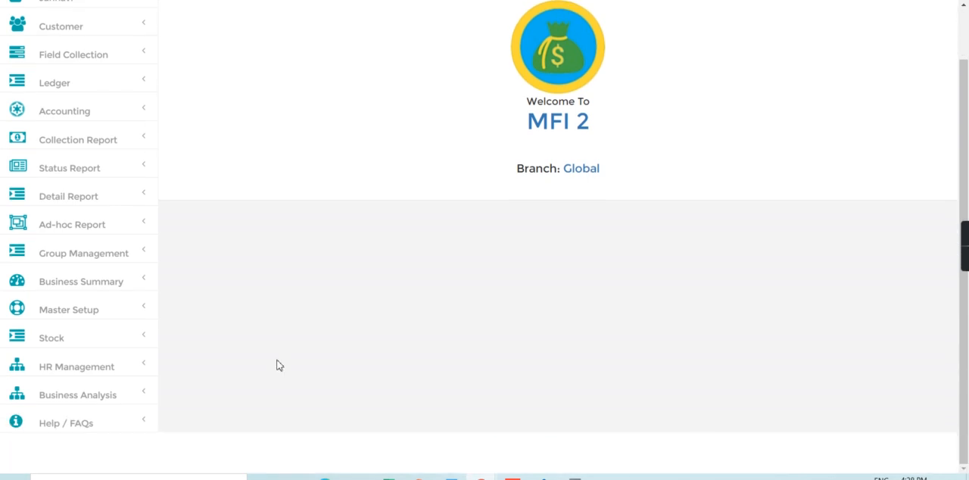
{"action": "left_click", "coordinate": [108, 311]}
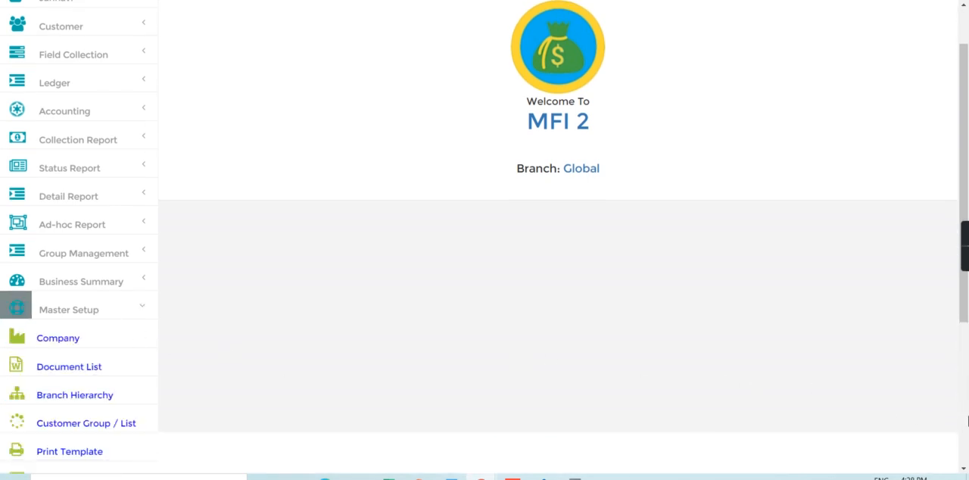
{"action": "scroll", "coordinate": [323, 356], "scroll_direction": "down", "scroll_amount": 3}
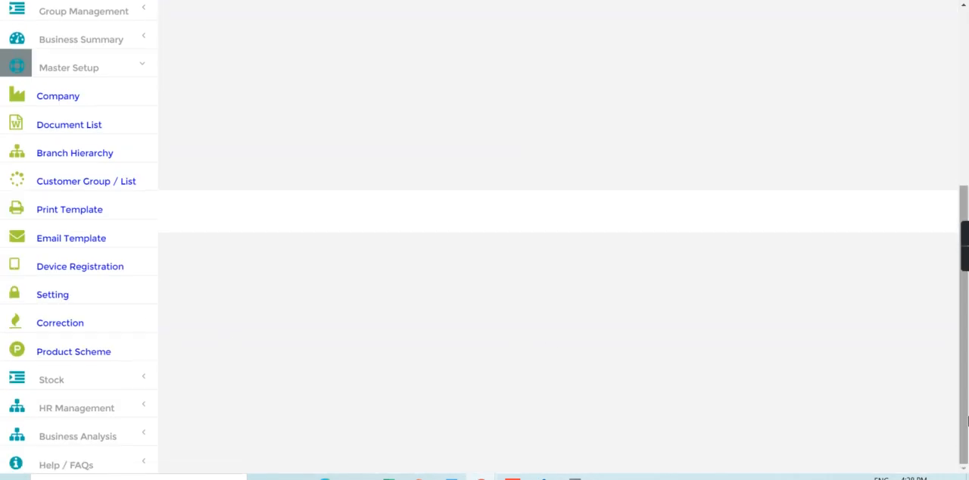
{"action": "left_click", "coordinate": [71, 352]}
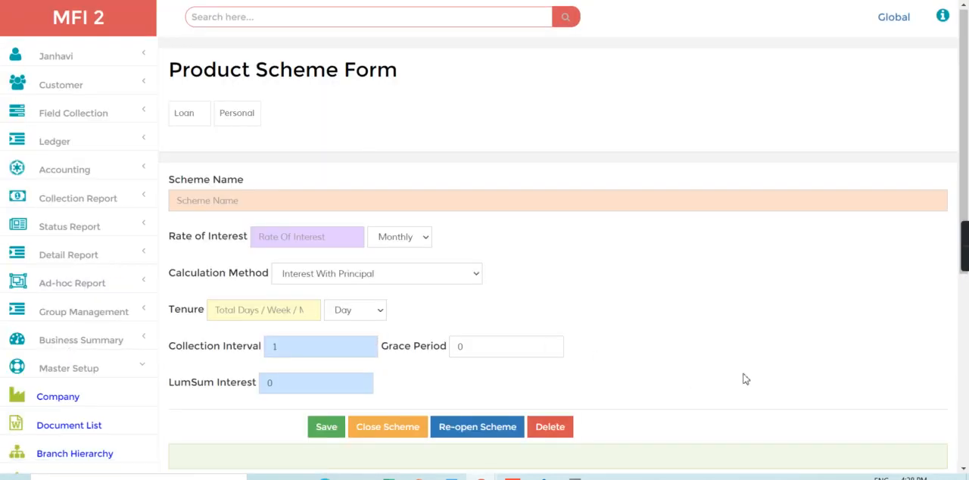
{"action": "scroll", "coordinate": [961, 397], "scroll_direction": "down", "scroll_amount": 4}
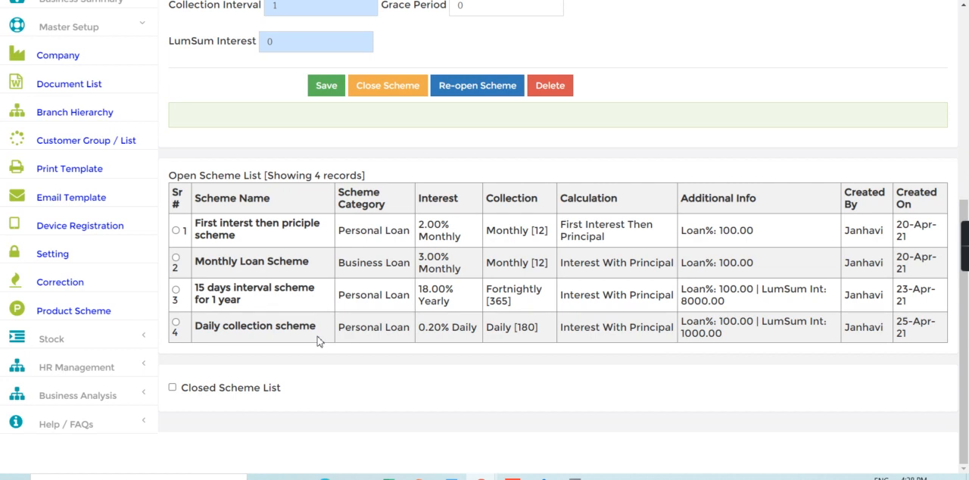
{"action": "left_click", "coordinate": [176, 325]}
{"action": "scroll", "coordinate": [967, 97], "scroll_direction": "up", "scroll_amount": 4}
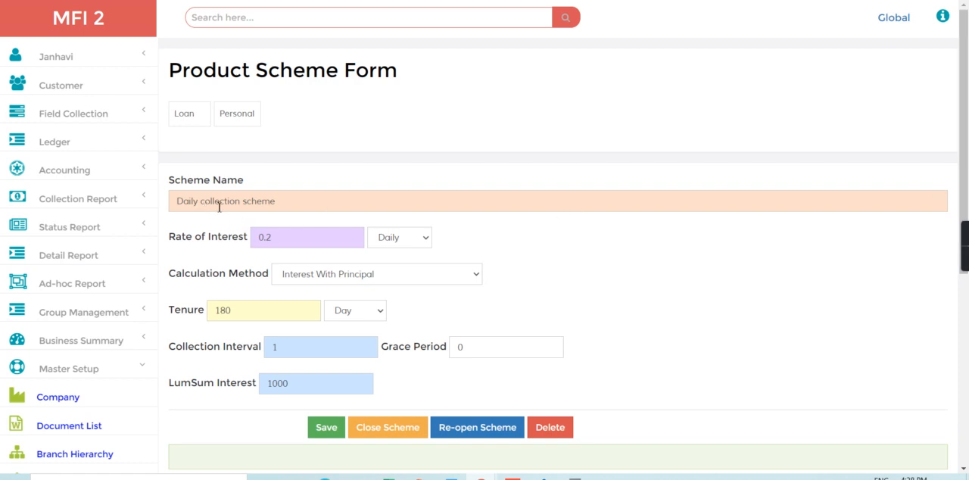
- Review the scheme's rate of interest, calculation method, tenure and lump-sum interest, keeping Interest With Principal as the calculation method
{"action": "left_click_drag", "start_coordinate": [258, 240], "coordinate": [291, 241]}
{"action": "left_click", "coordinate": [297, 281]}
{"action": "left_click", "coordinate": [296, 282]}
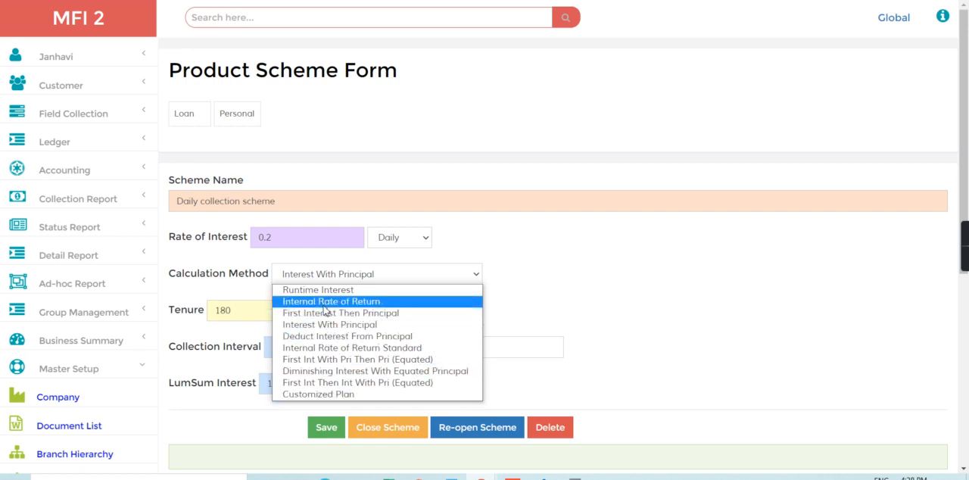
{"action": "left_click", "coordinate": [329, 325]}
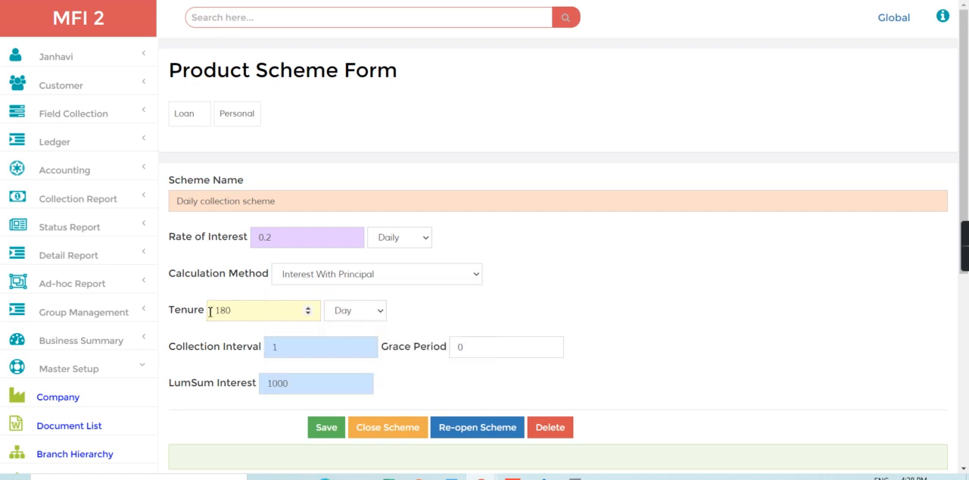
{"action": "left_click_drag", "start_coordinate": [211, 311], "coordinate": [244, 313]}
{"action": "left_click_drag", "start_coordinate": [269, 387], "coordinate": [306, 385]}
{"action": "left_click", "coordinate": [306, 385]}
- Search for the customer by file number
{"action": "left_click", "coordinate": [264, 21]}
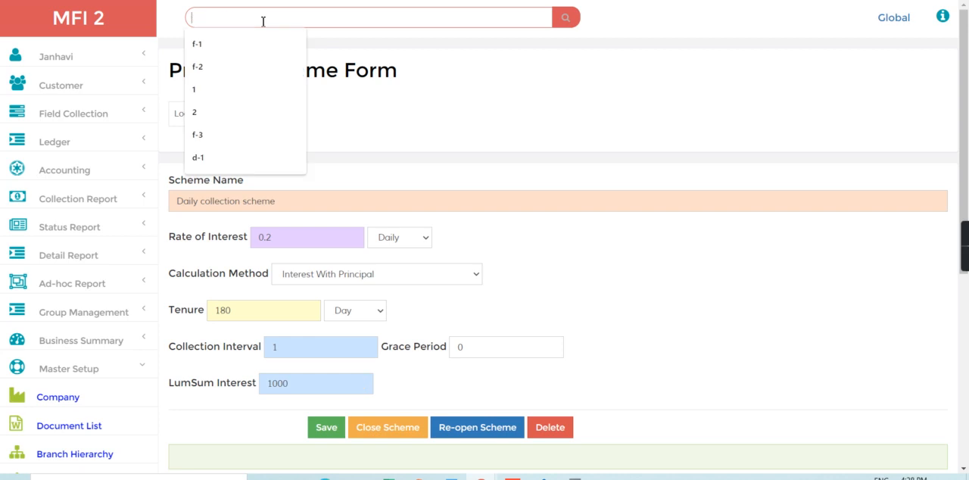
{"action": "type", "text": "f-1"}
{"action": "key", "text": "Return"}
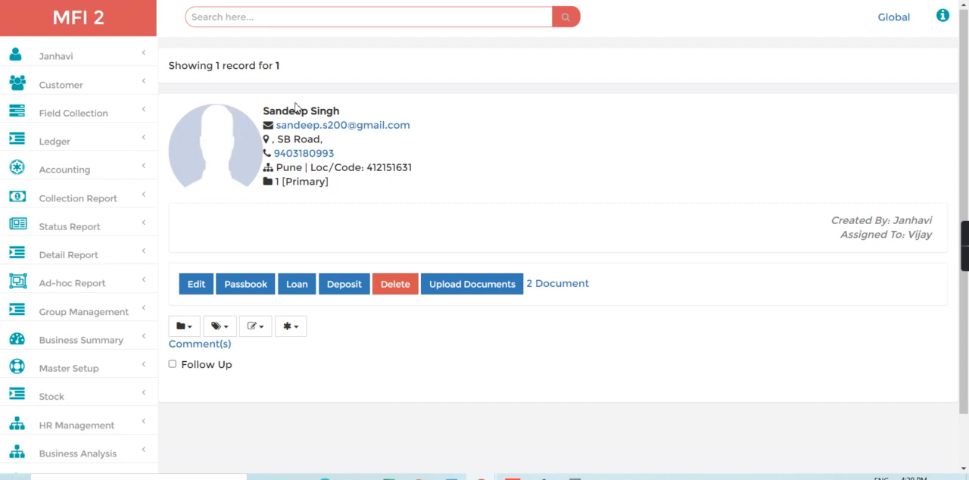
- Start a new loan entry for the found customer and select Daily collection scheme as the product scheme
{"action": "left_click", "coordinate": [299, 287]}
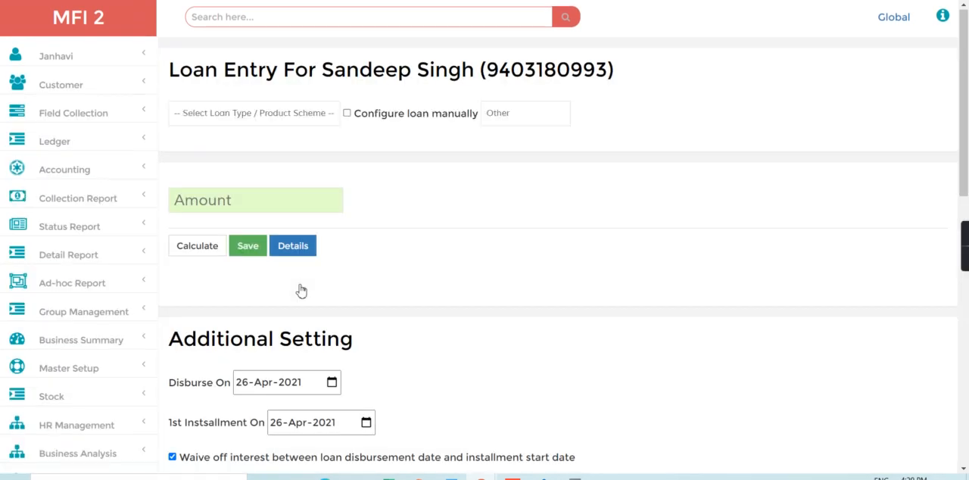
{"action": "left_click", "coordinate": [230, 115]}
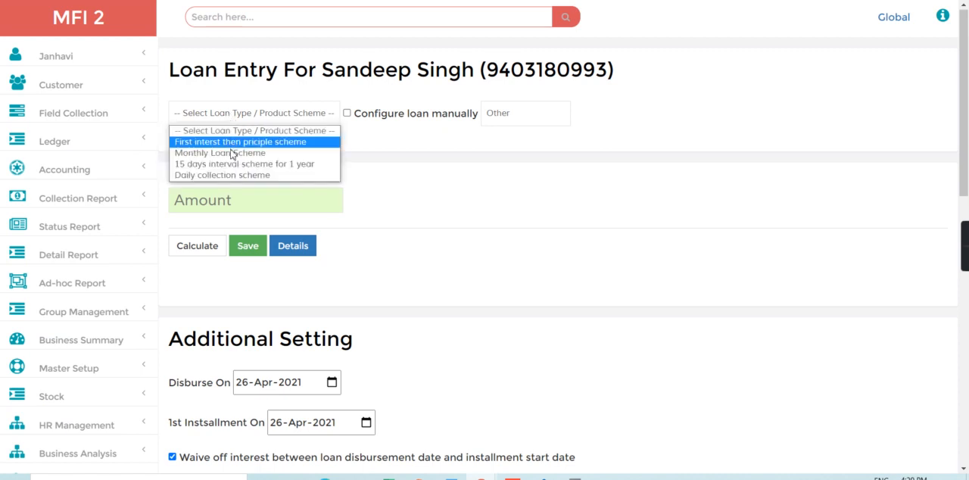
{"action": "left_click", "coordinate": [229, 176]}
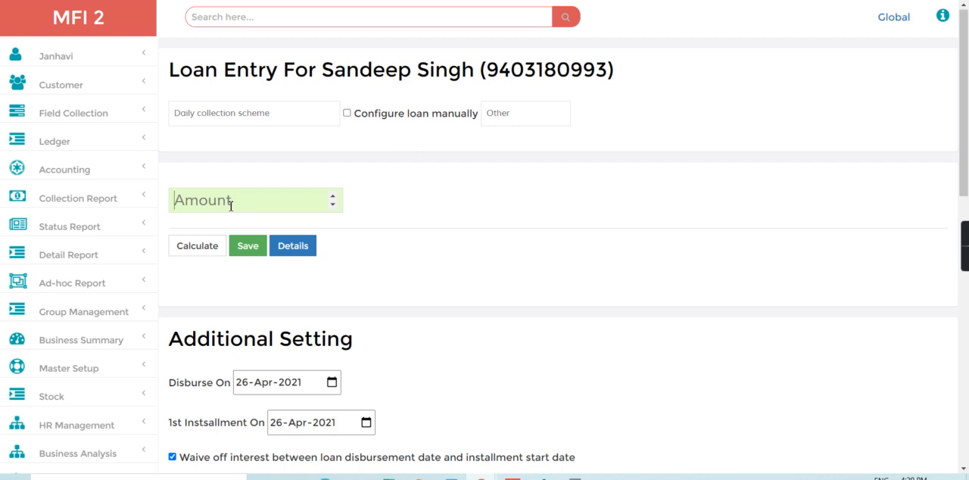
- Calculate the loan for an amount of 10000 and check the daily installment and projected interest
{"action": "left_click", "coordinate": [231, 206]}
{"action": "type", "text": "10000"}
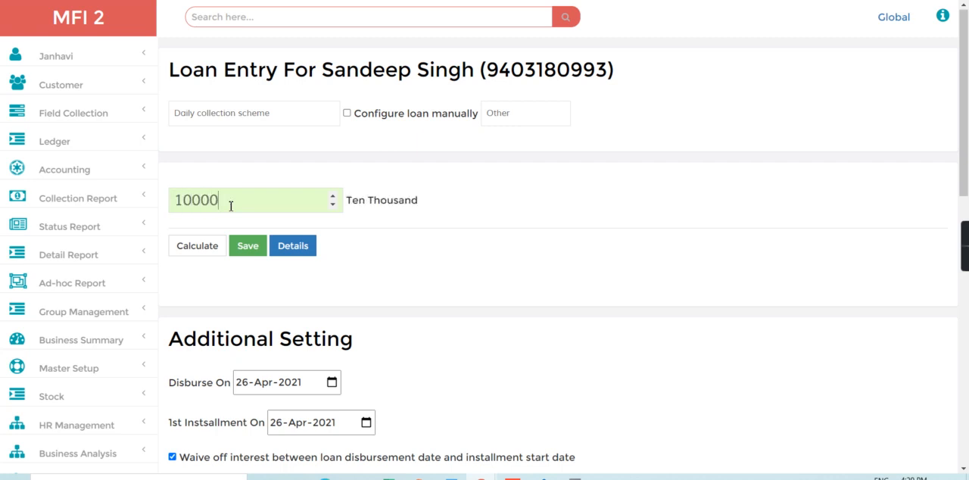
{"action": "left_click", "coordinate": [205, 247]}
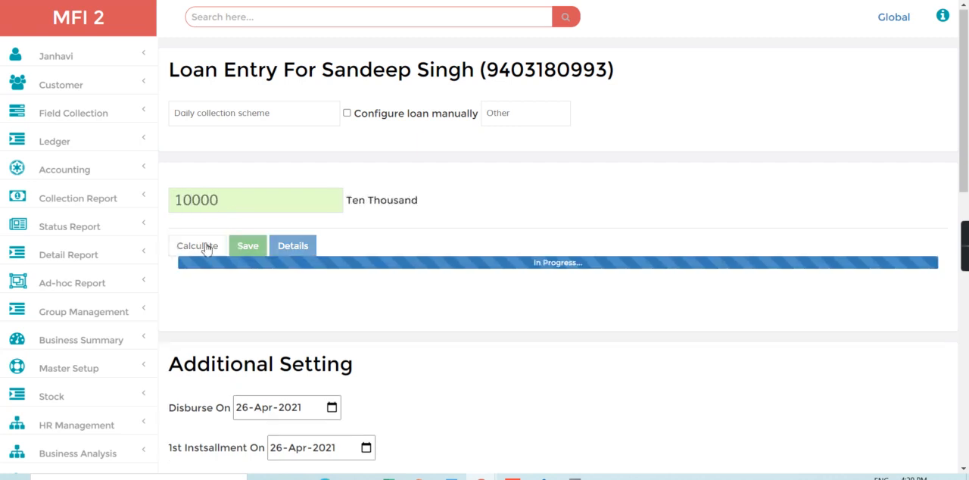
{"action": "left_click_drag", "start_coordinate": [306, 289], "coordinate": [330, 294]}
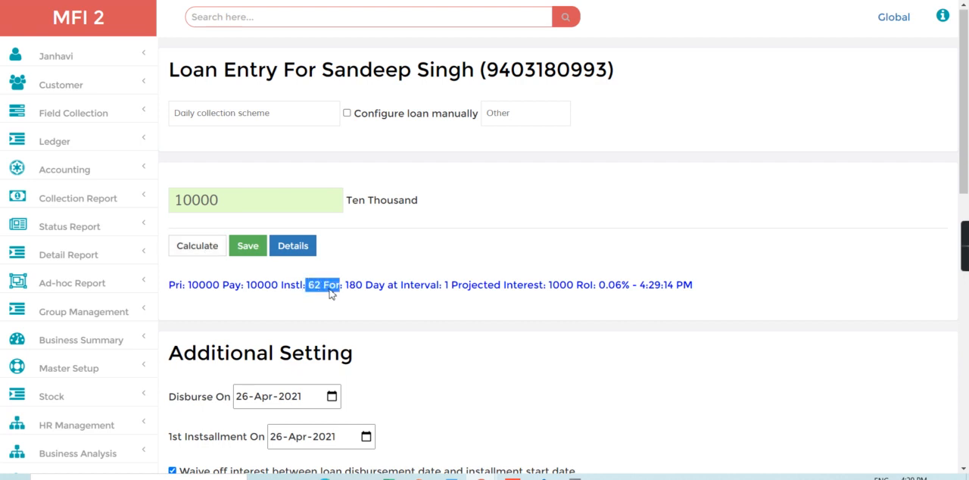
{"action": "left_click_drag", "start_coordinate": [549, 290], "coordinate": [583, 289]}
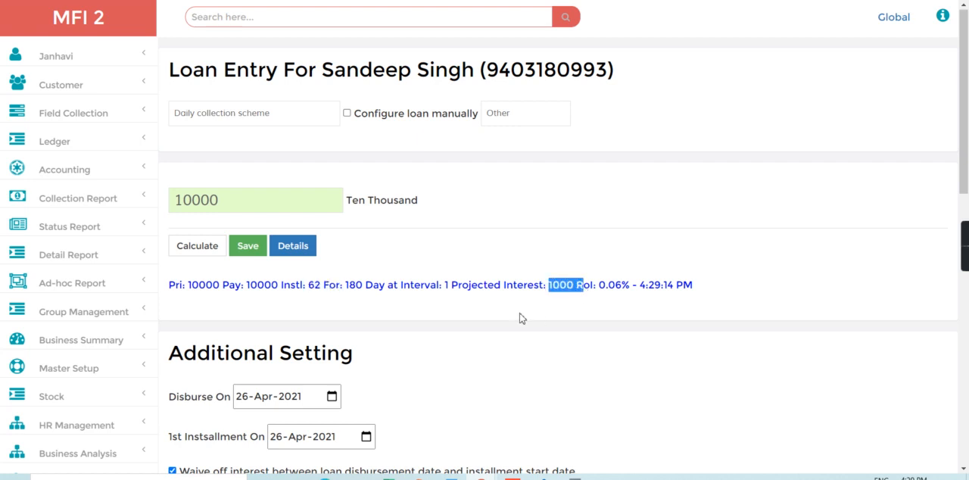
- Change the loan amount to 20000, recalculate and check the installment
{"action": "left_click", "coordinate": [225, 199]}
{"action": "key", "text": "BackSpace"}
{"action": "key", "text": "BackSpace"}
{"action": "key", "text": "BackSpace"}
{"action": "key", "text": "BackSpace"}
{"action": "type", "text": "20000"}
{"action": "left_click", "coordinate": [185, 244]}
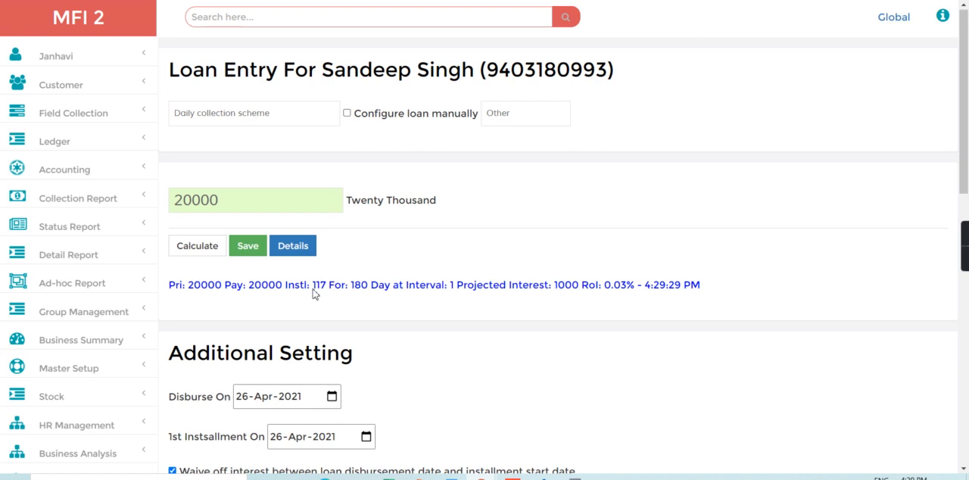
{"action": "left_click_drag", "start_coordinate": [313, 289], "coordinate": [336, 289]}
- Set the loan's disbursement date to 24-Apr-2021
{"action": "scroll", "coordinate": [967, 394], "scroll_direction": "down", "scroll_amount": 5}
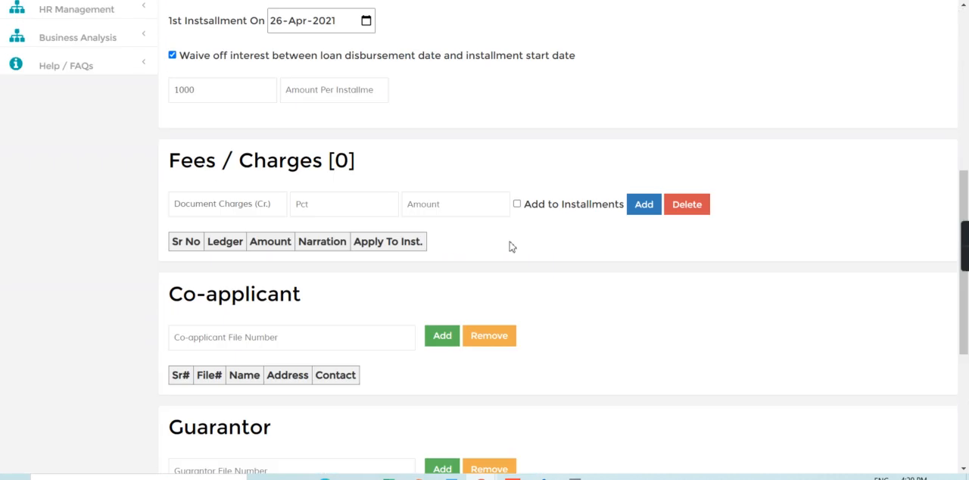
{"action": "left_click", "coordinate": [366, 22]}
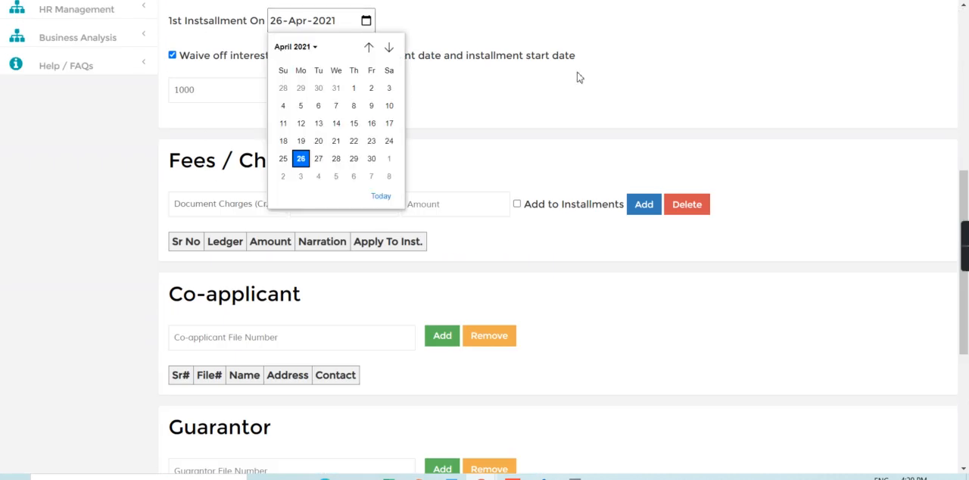
{"action": "scroll", "coordinate": [795, 137], "scroll_direction": "up", "scroll_amount": 5}
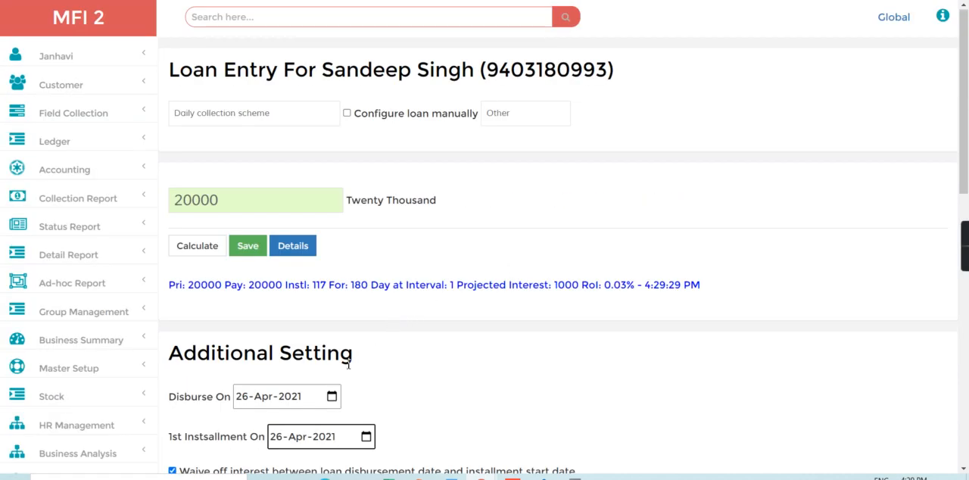
{"action": "left_click", "coordinate": [331, 395]}
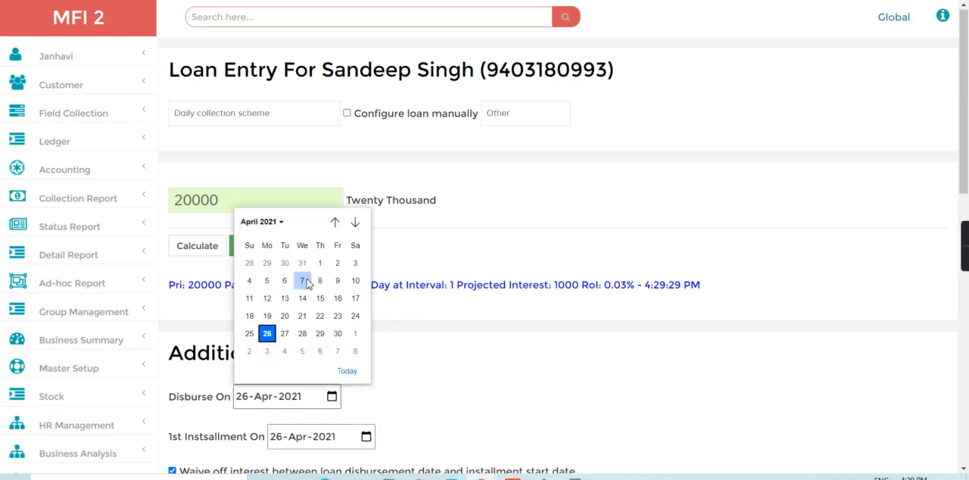
{"action": "left_click", "coordinate": [355, 316]}
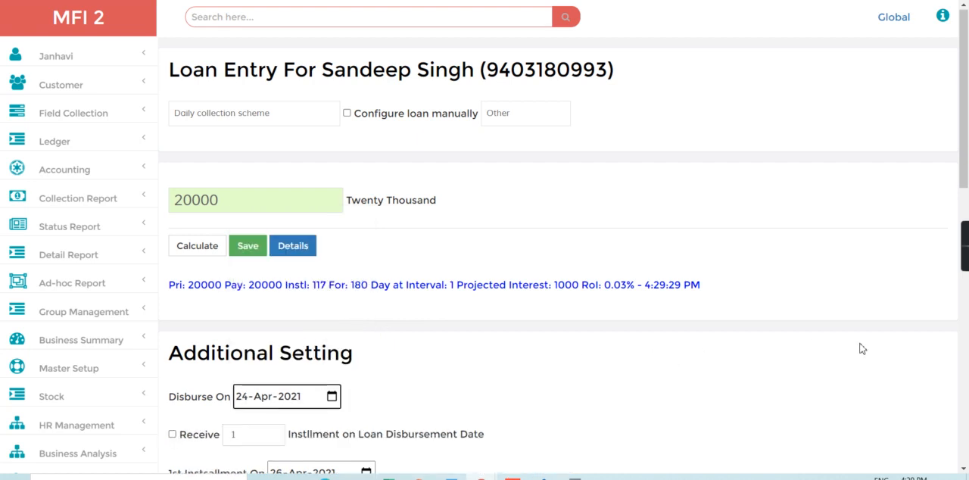
- Set the first installment date to 24-Apr-2021 and save the loan
{"action": "scroll", "coordinate": [860, 346], "scroll_direction": "down", "scroll_amount": 5}
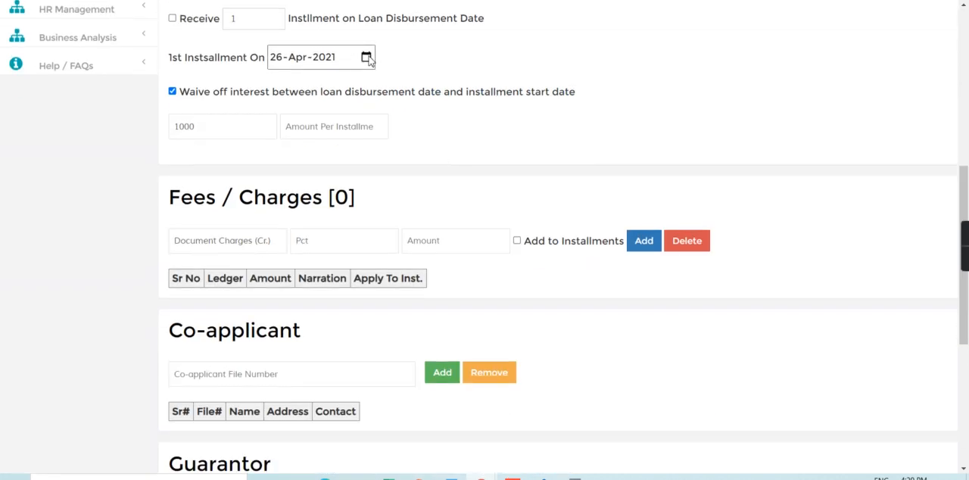
{"action": "left_click", "coordinate": [366, 56]}
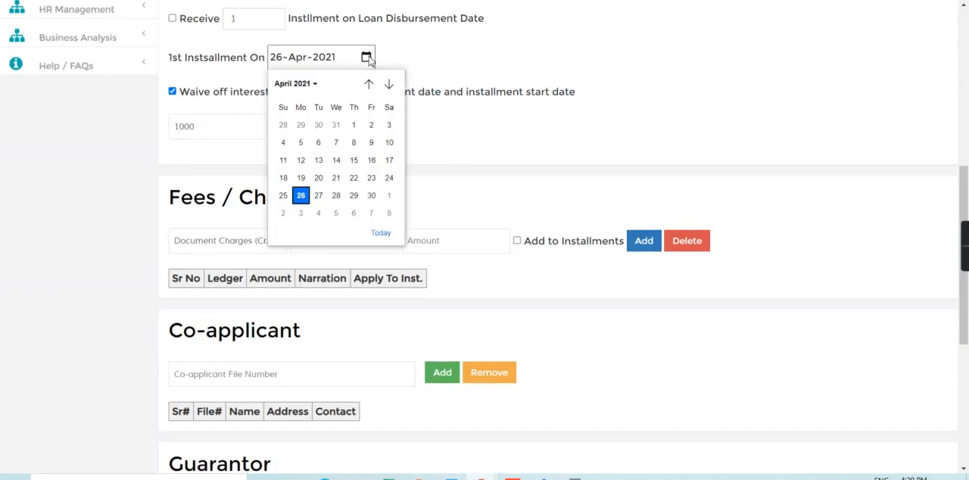
{"action": "left_click", "coordinate": [387, 178]}
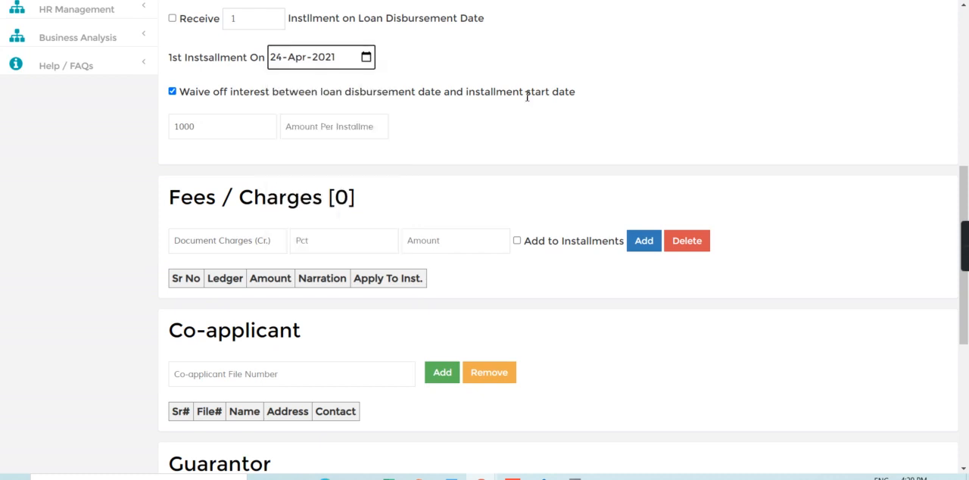
{"action": "left_click", "coordinate": [966, 103]}
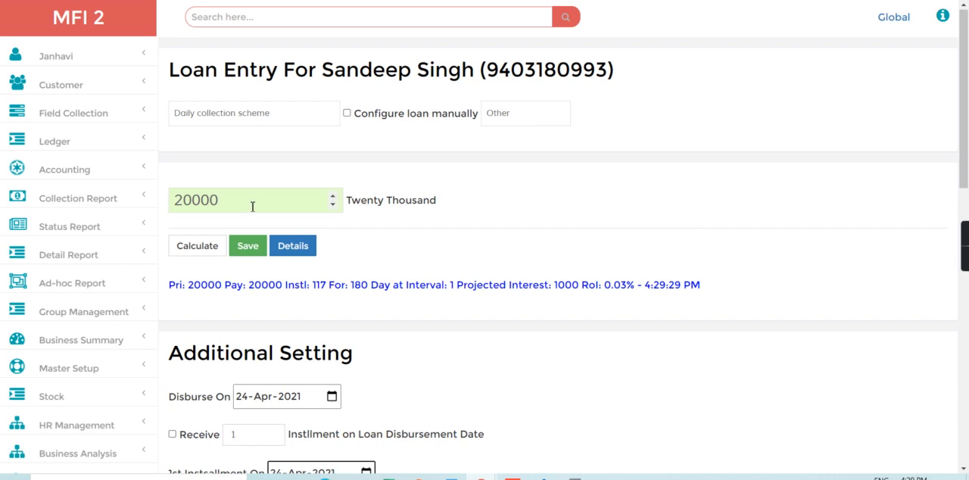
{"action": "left_click", "coordinate": [254, 248]}
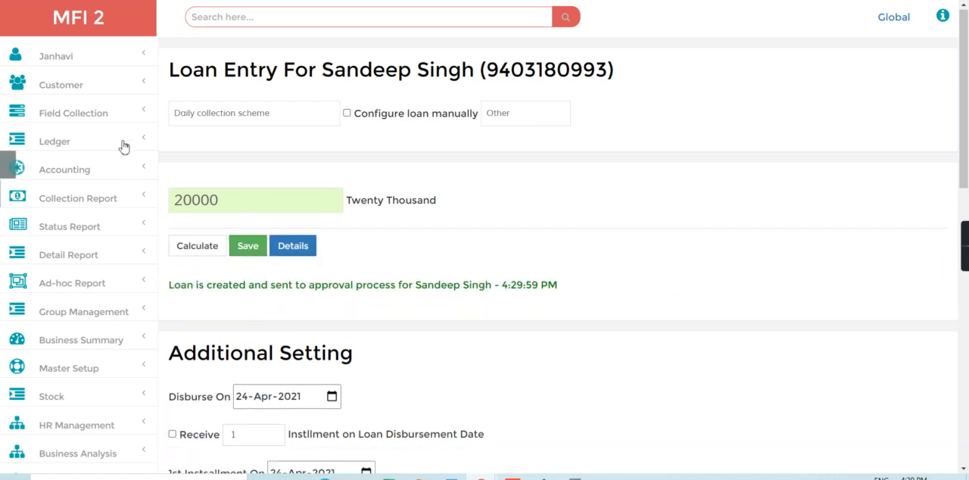
- Open the customer loan approval page and list the loans with the status New Request
{"action": "left_click", "coordinate": [98, 81]}
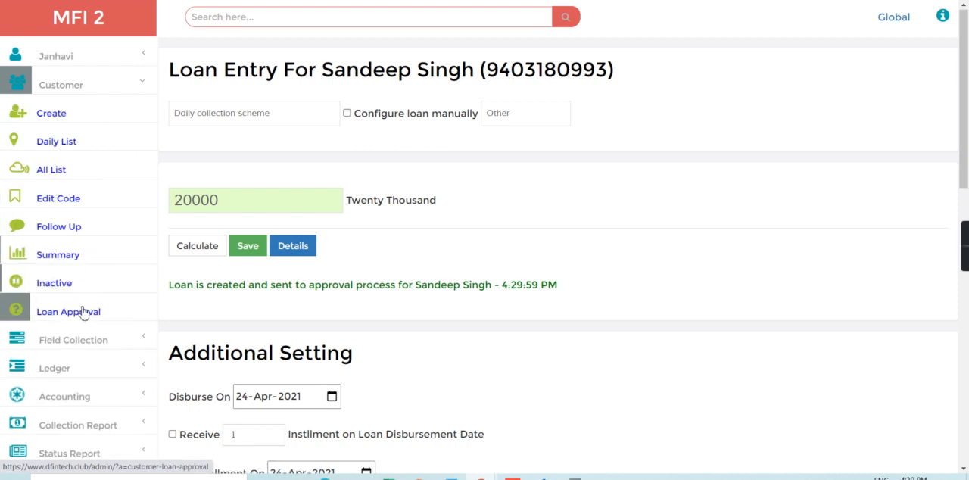
{"action": "left_click", "coordinate": [84, 312]}
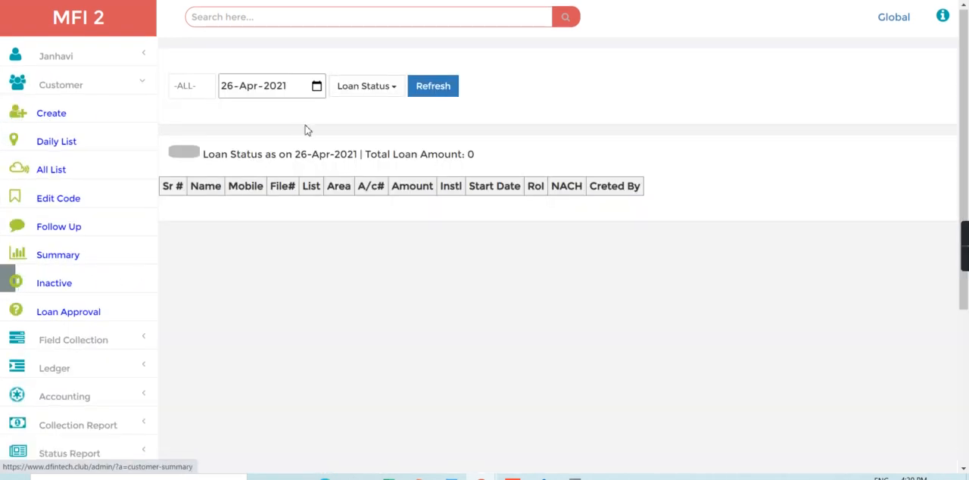
{"action": "left_click", "coordinate": [371, 86]}
{"action": "left_click", "coordinate": [373, 114]}
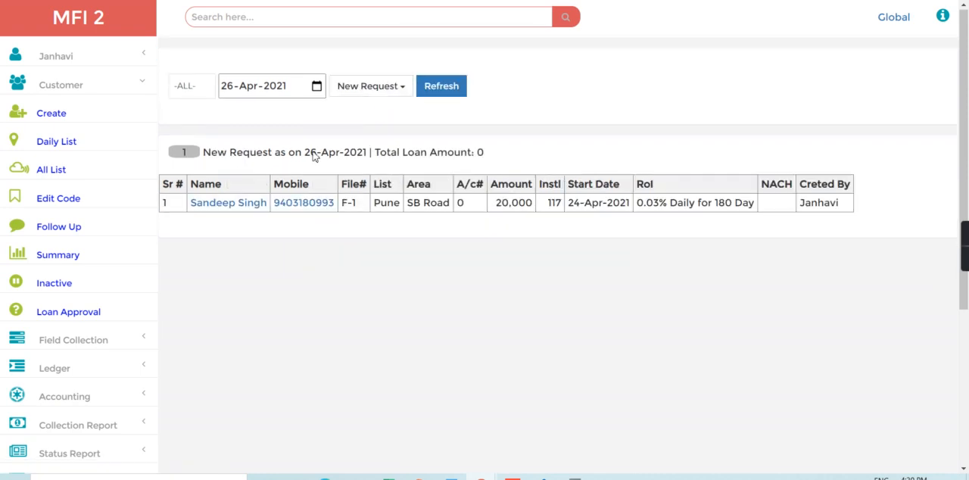
- Open the customer's new 20,000 loan request, change its status to Approved and return to the list
{"action": "left_click", "coordinate": [219, 203]}
{"action": "left_click", "coordinate": [78, 297]}
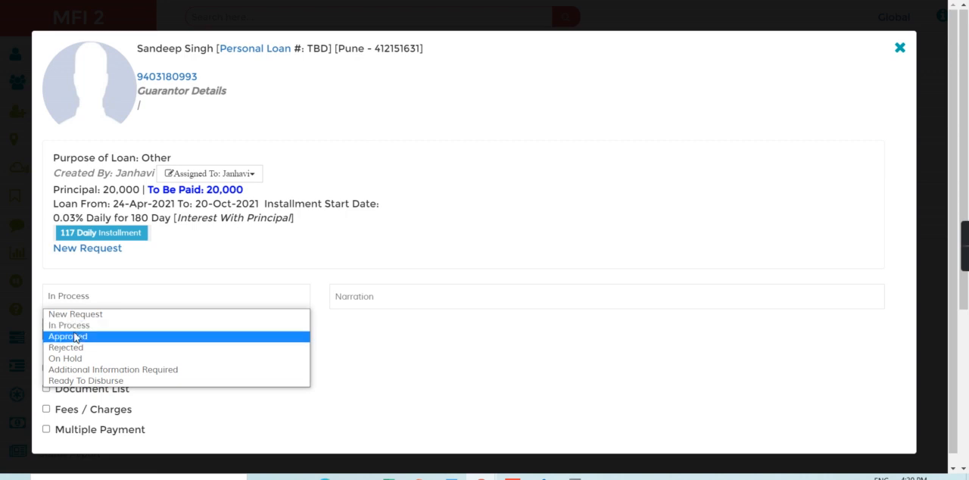
{"action": "left_click", "coordinate": [76, 336]}
{"action": "left_click", "coordinate": [83, 329]}
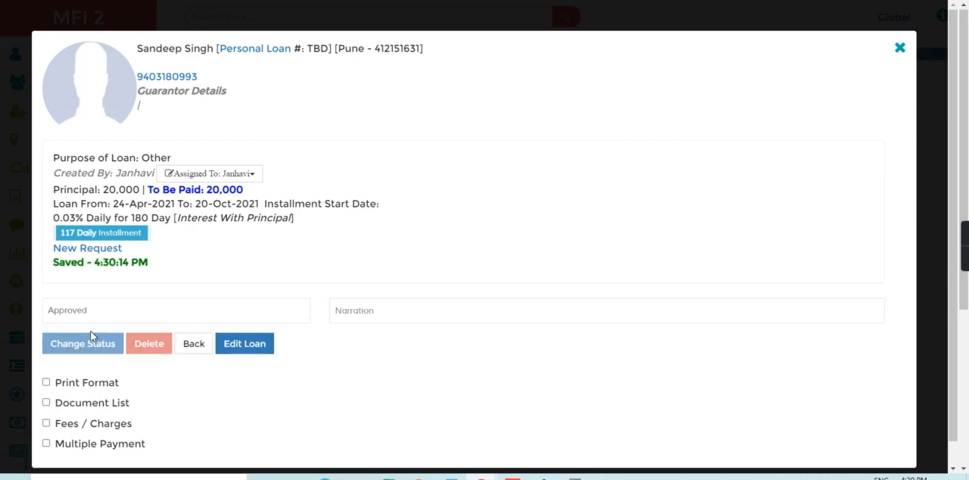
{"action": "left_click", "coordinate": [195, 345]}
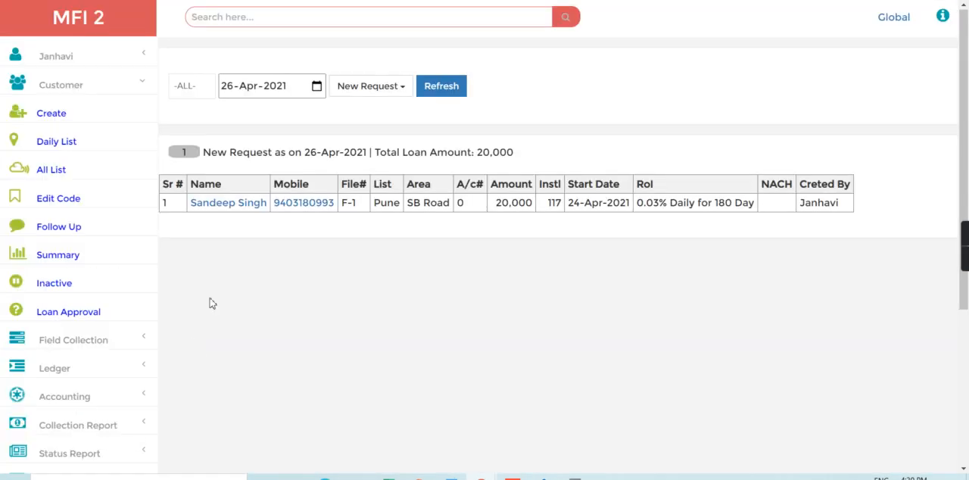
- List the approved loans, open the 20,000 daily loan, disburse it manually in Cash and return to the list
{"action": "left_click", "coordinate": [364, 92]}
{"action": "left_click", "coordinate": [374, 158]}
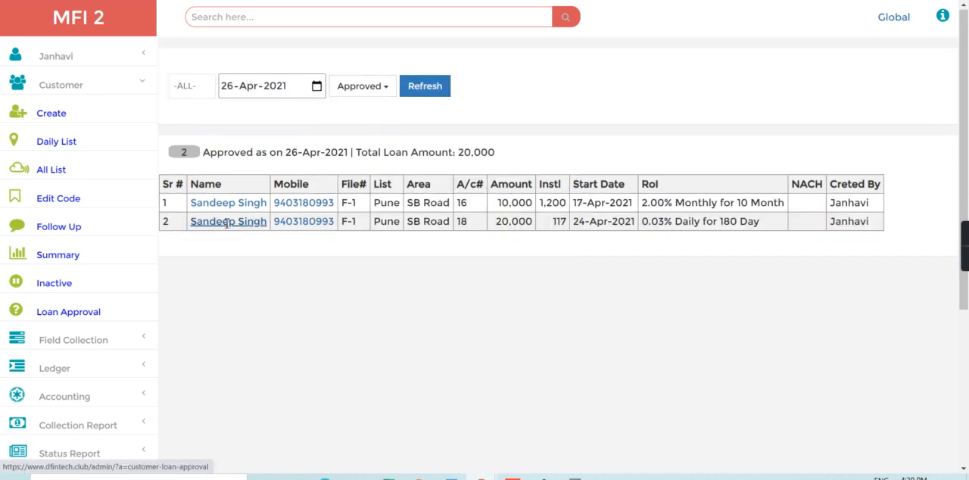
{"action": "left_click", "coordinate": [226, 227]}
{"action": "left_click", "coordinate": [85, 343]}
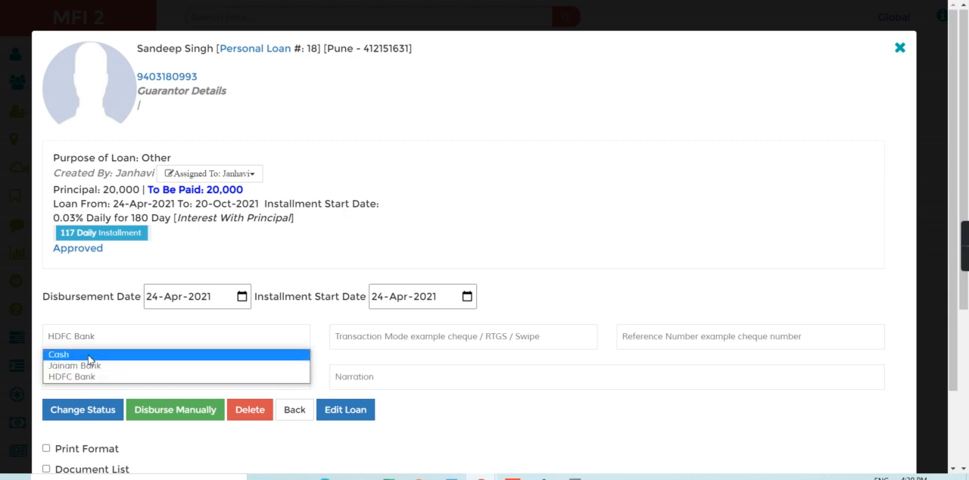
{"action": "left_click", "coordinate": [89, 356]}
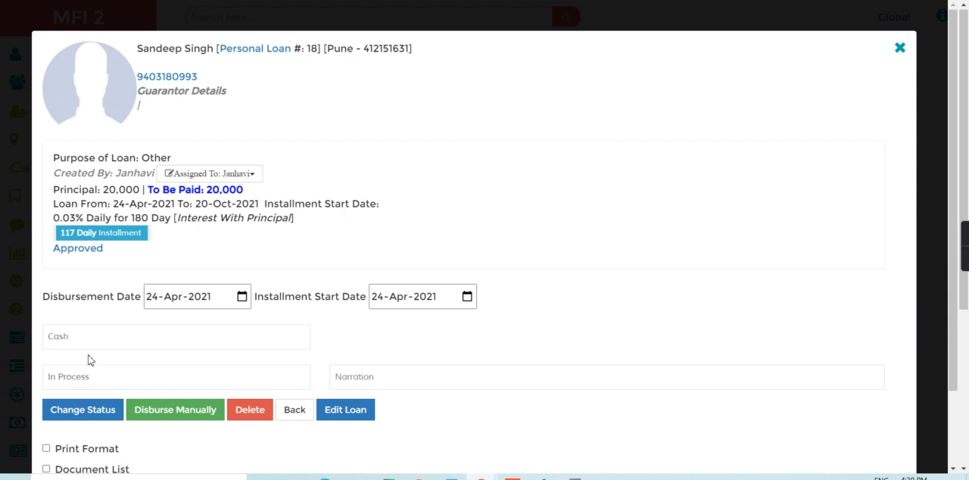
{"action": "left_click", "coordinate": [160, 410]}
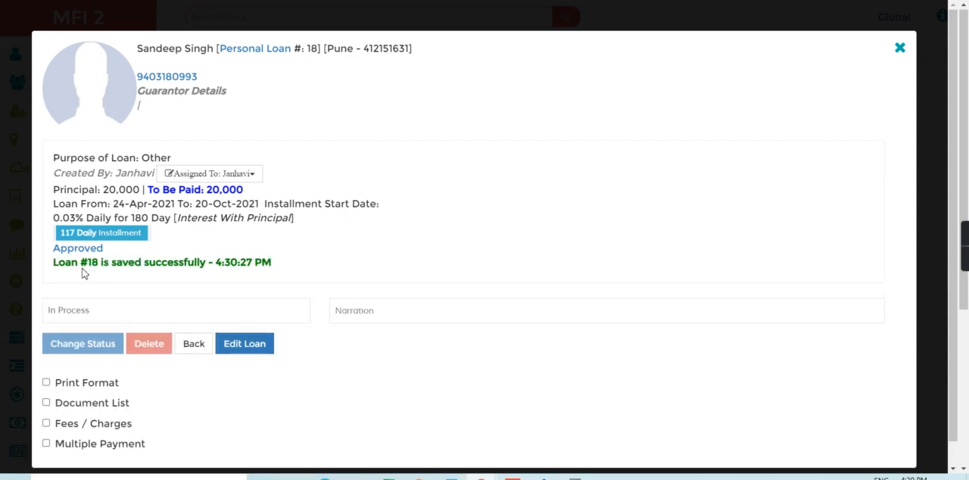
{"action": "left_click", "coordinate": [193, 345]}
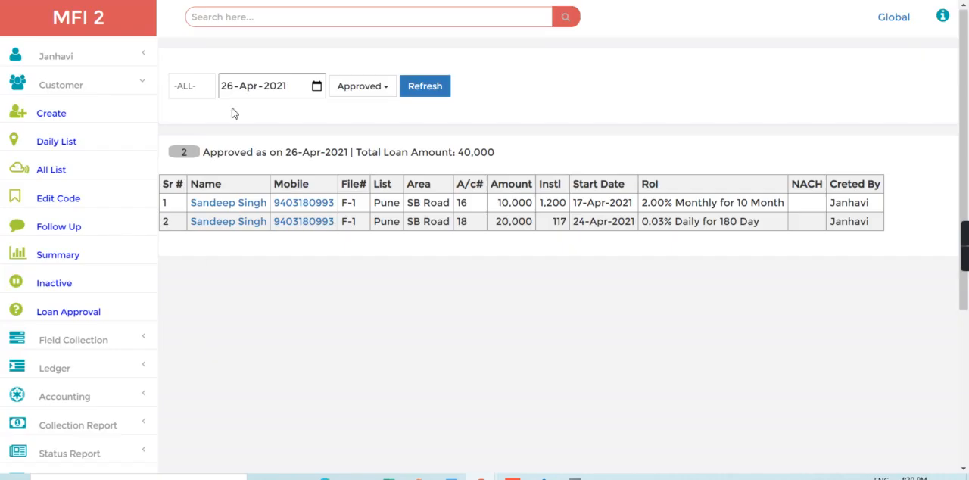
- Search for the disbursed loan by its loan number and check the interest in its loan summary
{"action": "left_click", "coordinate": [246, 19]}
{"action": "type", "text": "18"}
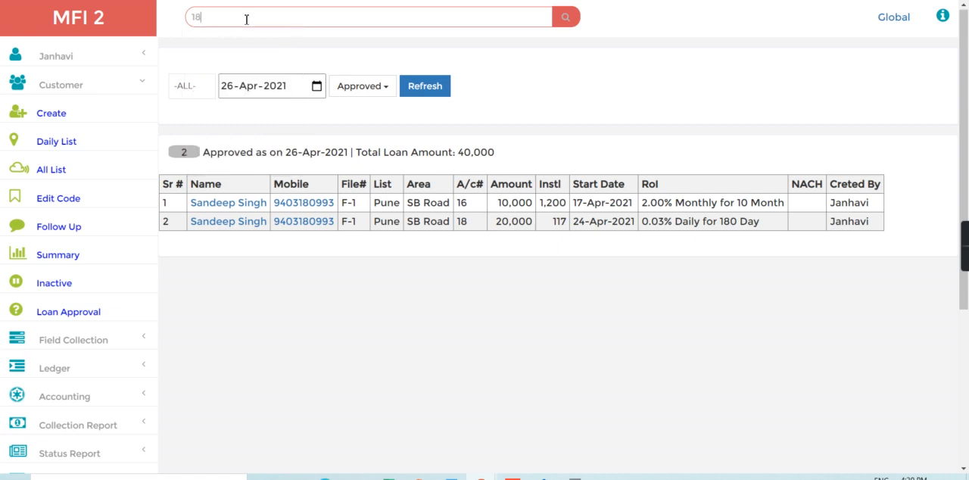
{"action": "key", "text": "Return"}
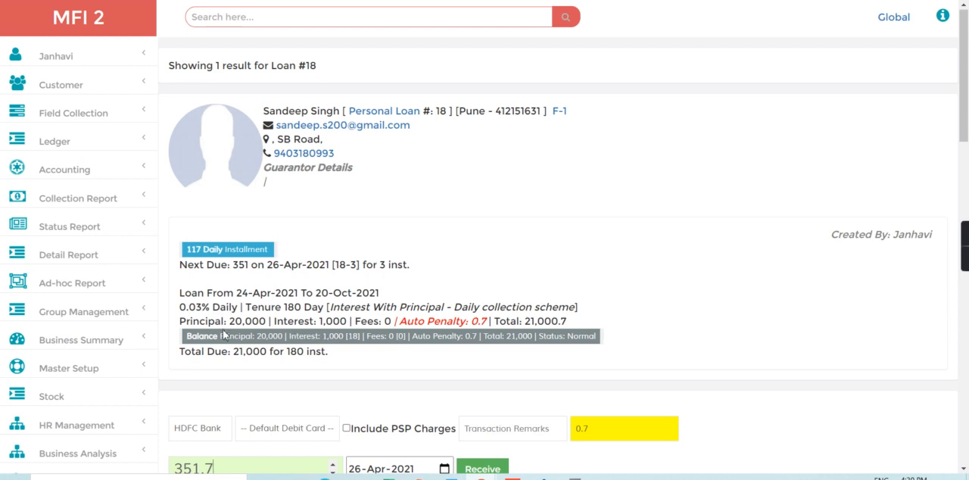
{"action": "left_click_drag", "start_coordinate": [221, 321], "coordinate": [355, 323]}
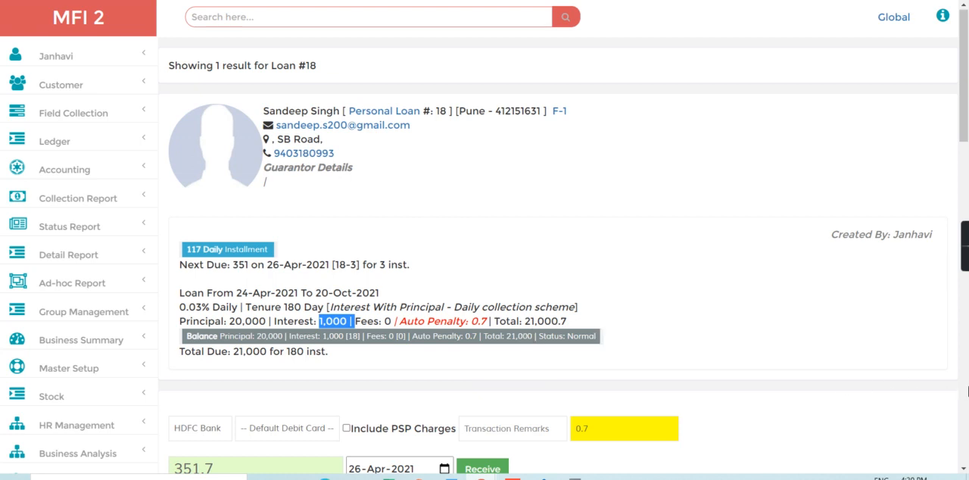
- Show the loan's Installment Tracker and examine the daily installments and the first due date
{"action": "left_click", "coordinate": [967, 399]}
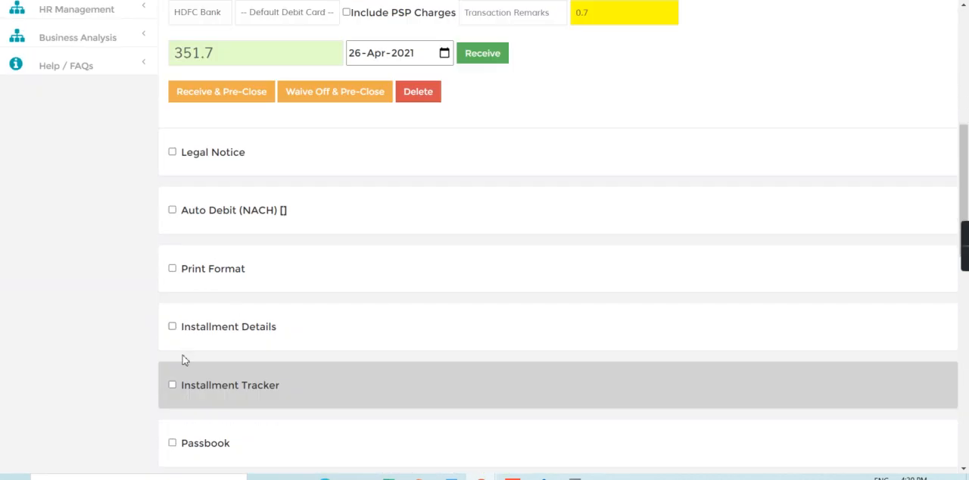
{"action": "left_click", "coordinate": [172, 385]}
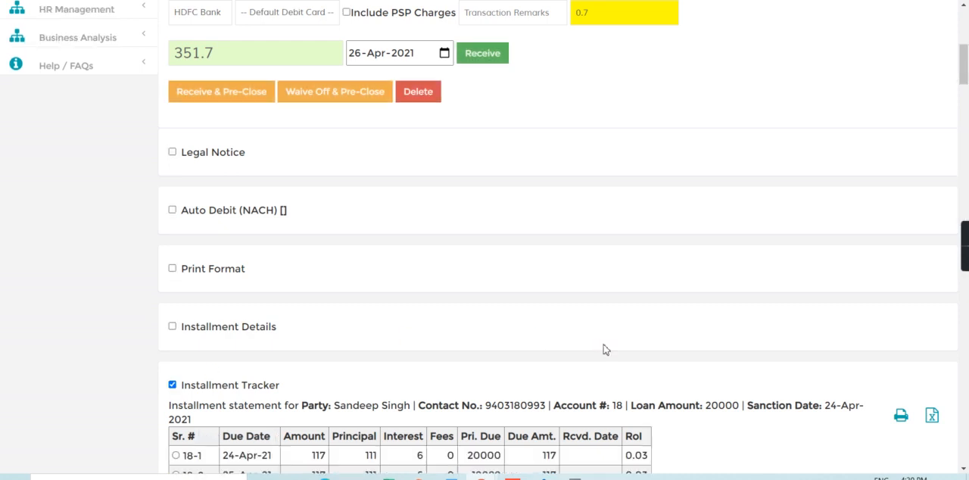
{"action": "scroll", "coordinate": [604, 348], "scroll_direction": "down", "scroll_amount": 3}
{"action": "scroll", "coordinate": [604, 349], "scroll_direction": "down", "scroll_amount": 3}
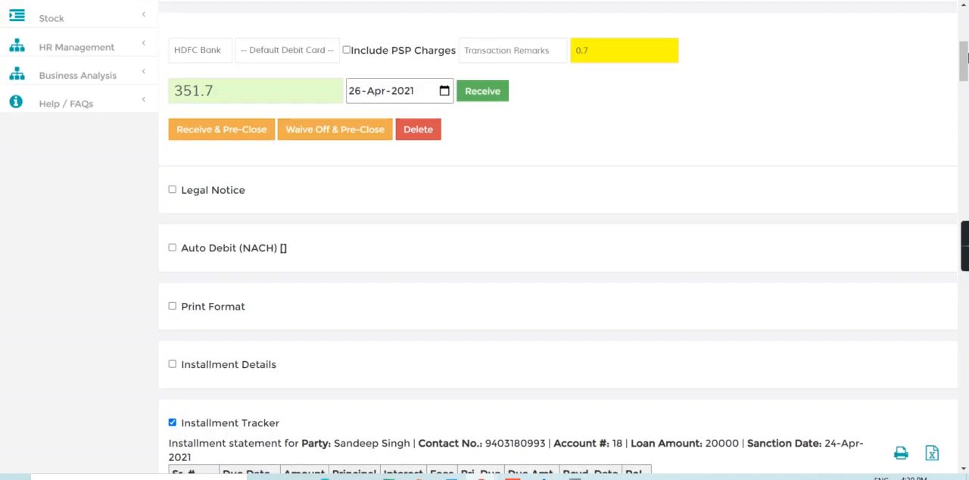
{"action": "left_click", "coordinate": [964, 46]}
{"action": "left_click", "coordinate": [965, 43]}
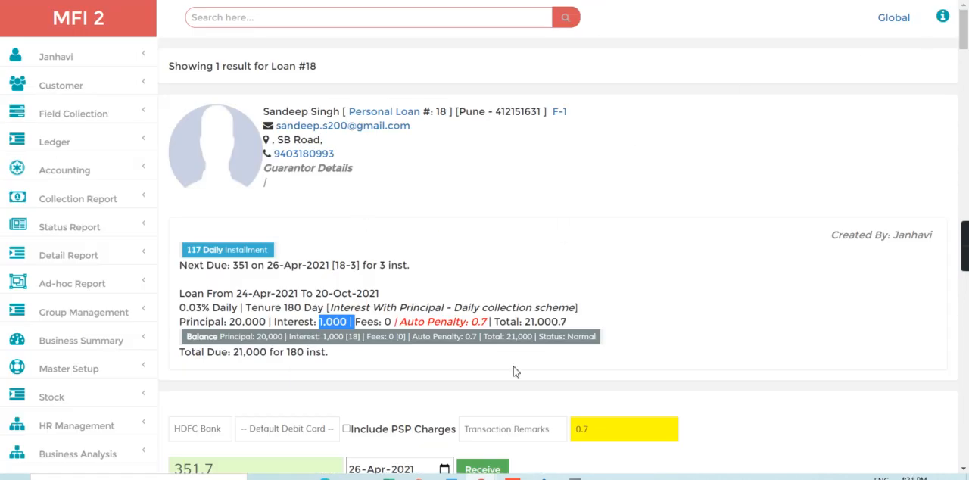
{"action": "left_click", "coordinate": [966, 347]}
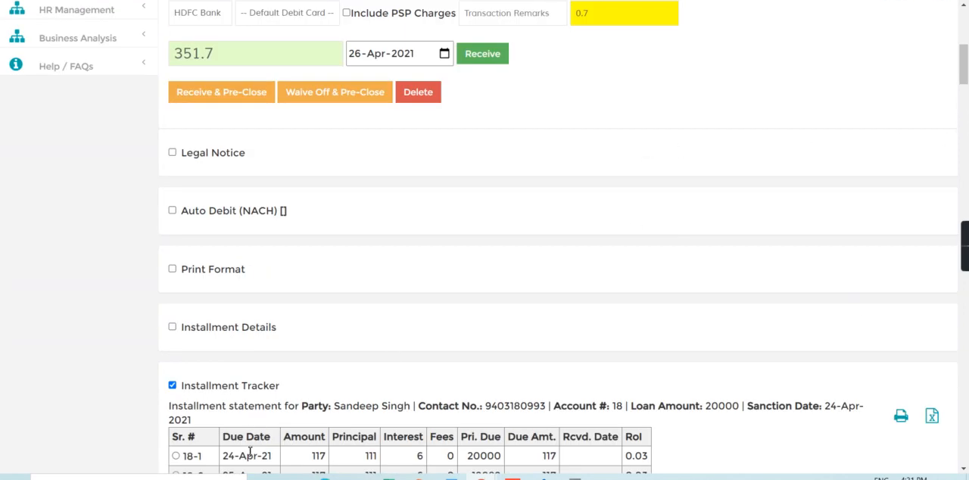
{"action": "scroll", "coordinate": [647, 380], "scroll_direction": "down", "scroll_amount": 3}
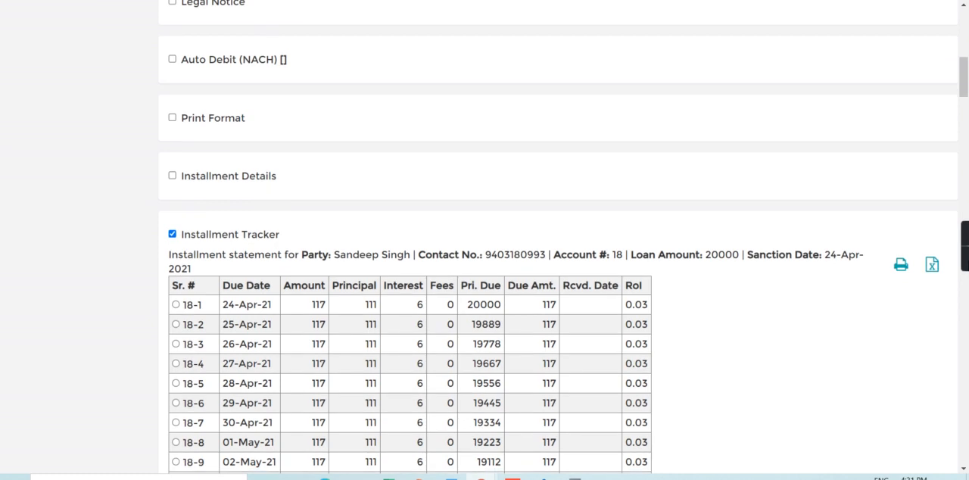
{"action": "left_click_drag", "start_coordinate": [219, 309], "coordinate": [291, 308]}
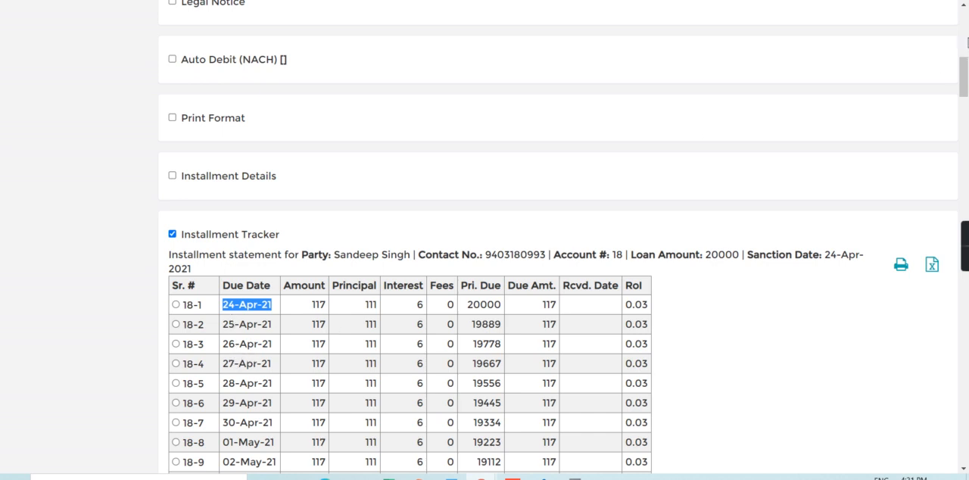
- Check the loan's receivable amount and auto penalty, and hide the Installment Tracker
{"action": "scroll", "coordinate": [195, 314], "scroll_direction": "up", "scroll_amount": 5}
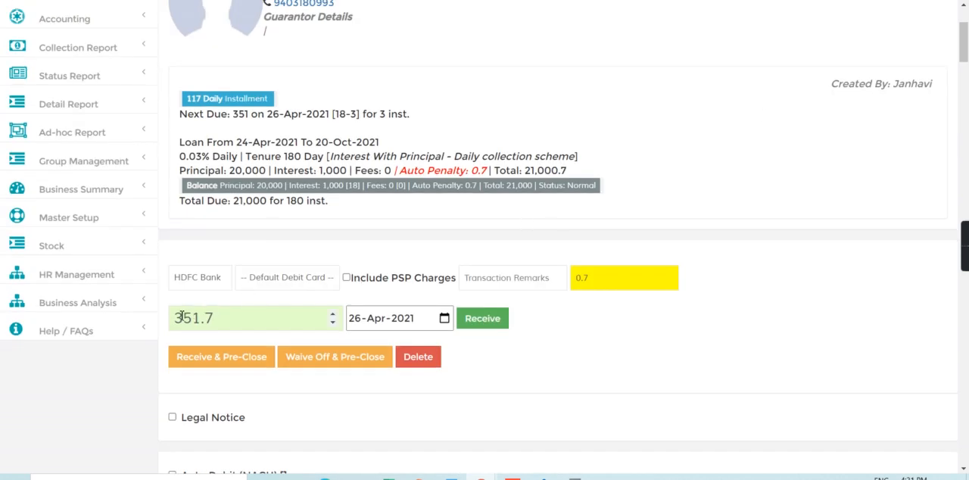
{"action": "left_click_drag", "start_coordinate": [207, 317], "coordinate": [231, 317]}
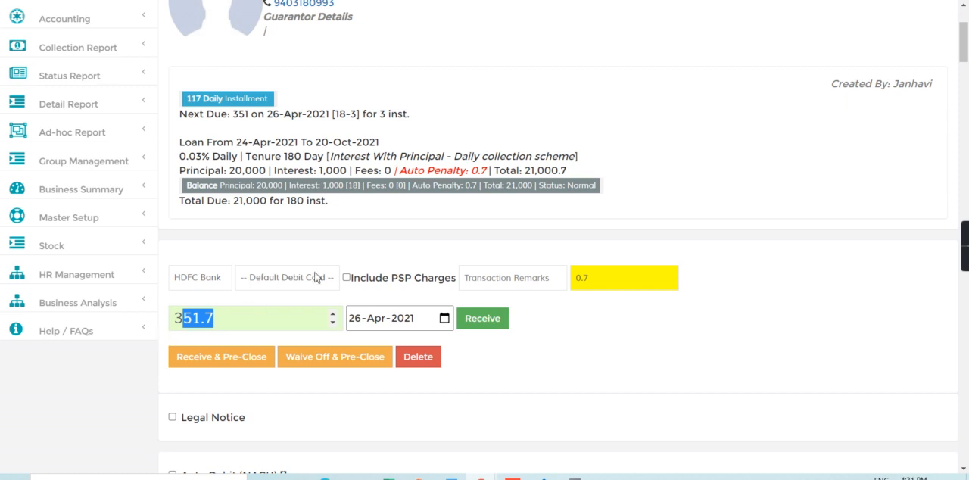
{"action": "left_click_drag", "start_coordinate": [460, 173], "coordinate": [500, 174]}
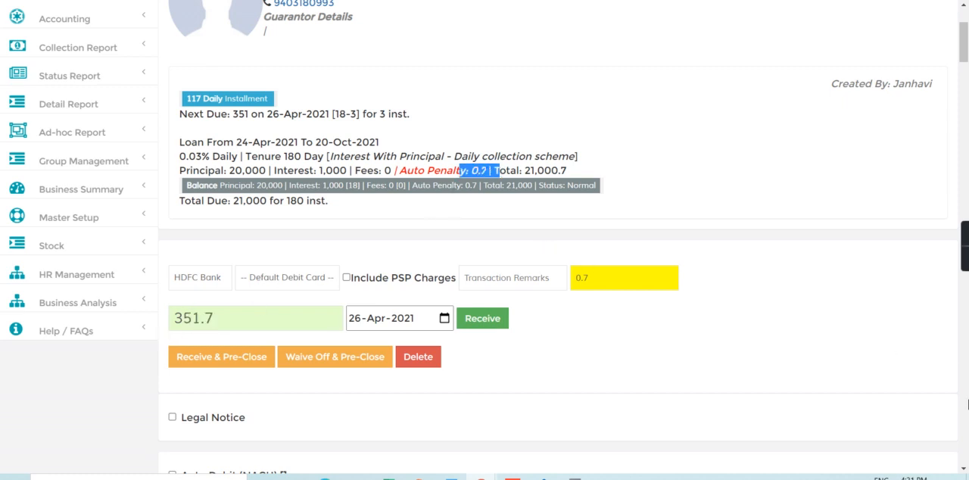
{"action": "scroll", "coordinate": [967, 404], "scroll_direction": "down", "scroll_amount": 10}
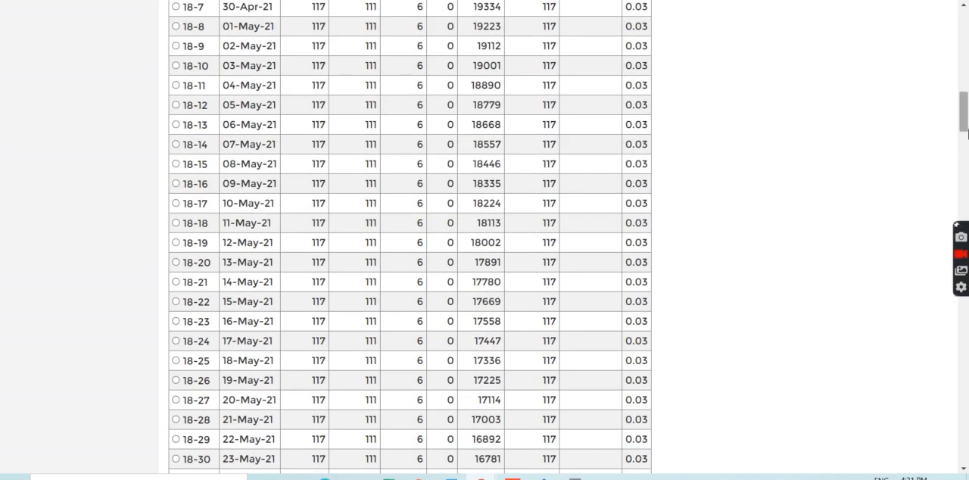
{"action": "scroll", "coordinate": [345, 373], "scroll_direction": "up", "scroll_amount": 5}
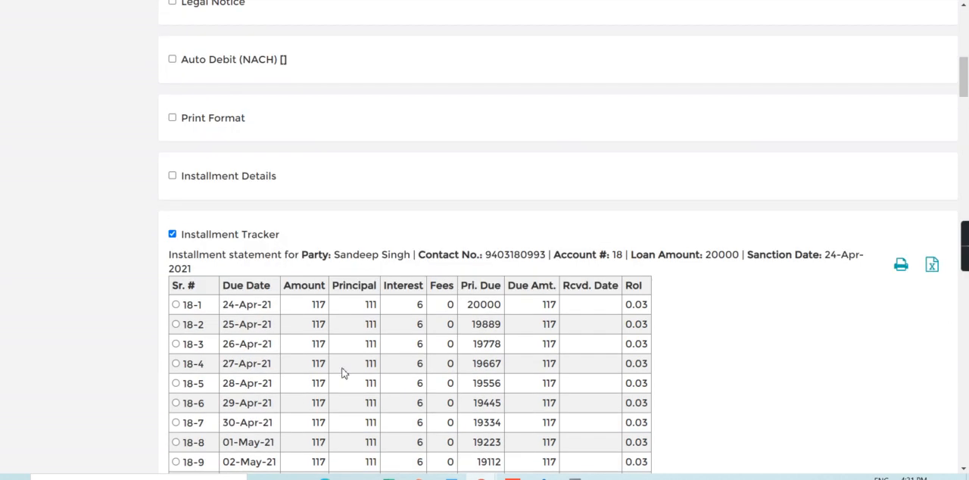
{"action": "left_click", "coordinate": [173, 234]}
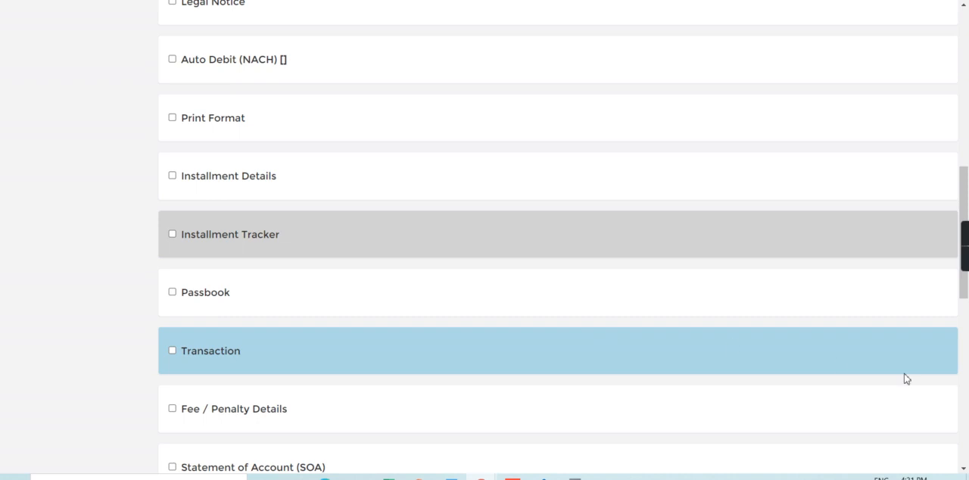
- Show the loan's Configuration section, check the Auto Penalty ROI and return to the loan summary
{"action": "scroll", "coordinate": [904, 378], "scroll_direction": "down", "scroll_amount": 5}
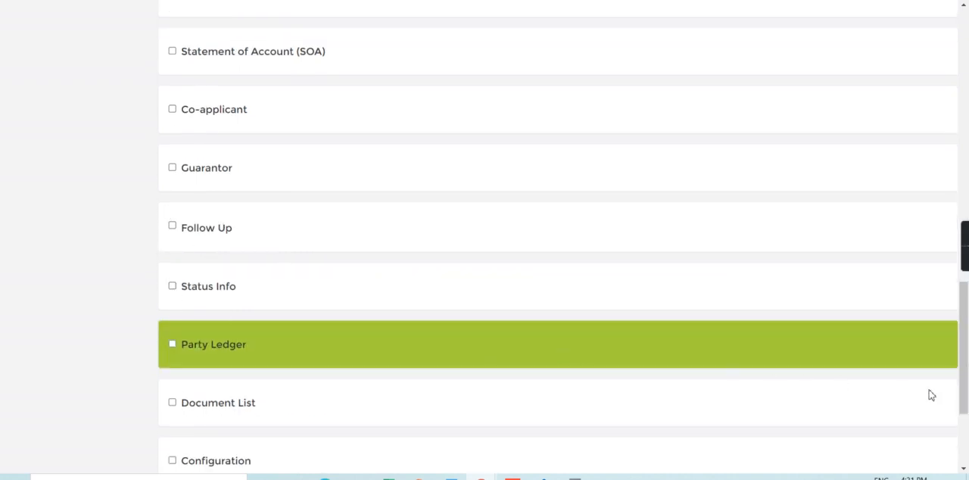
{"action": "left_click", "coordinate": [966, 442]}
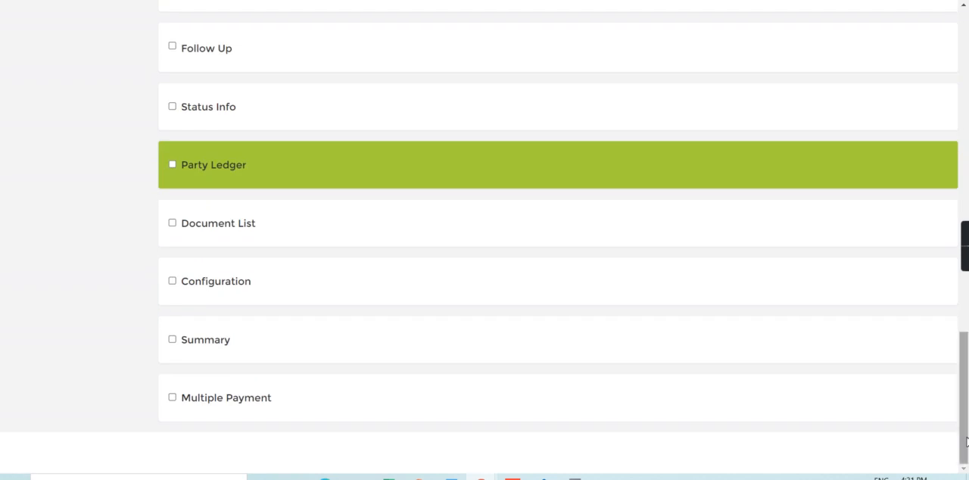
{"action": "left_click", "coordinate": [172, 282]}
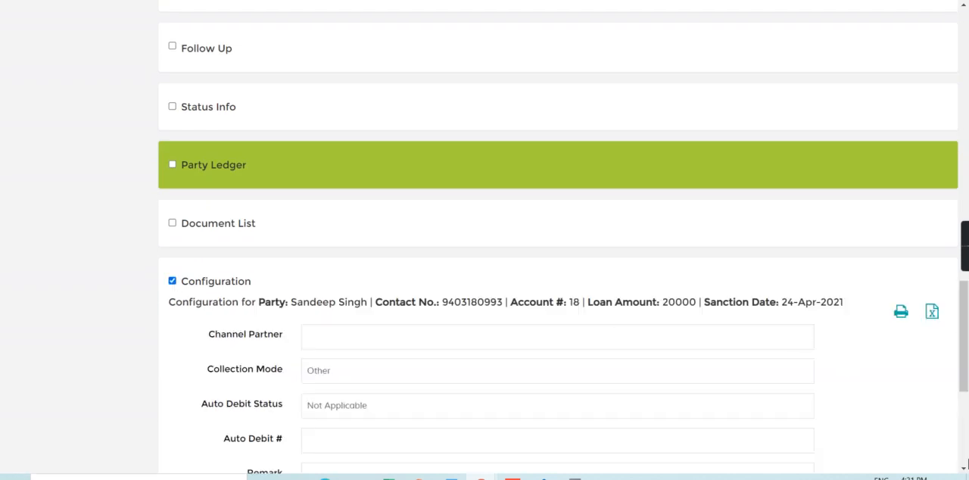
{"action": "scroll", "coordinate": [801, 337], "scroll_direction": "down", "scroll_amount": 4}
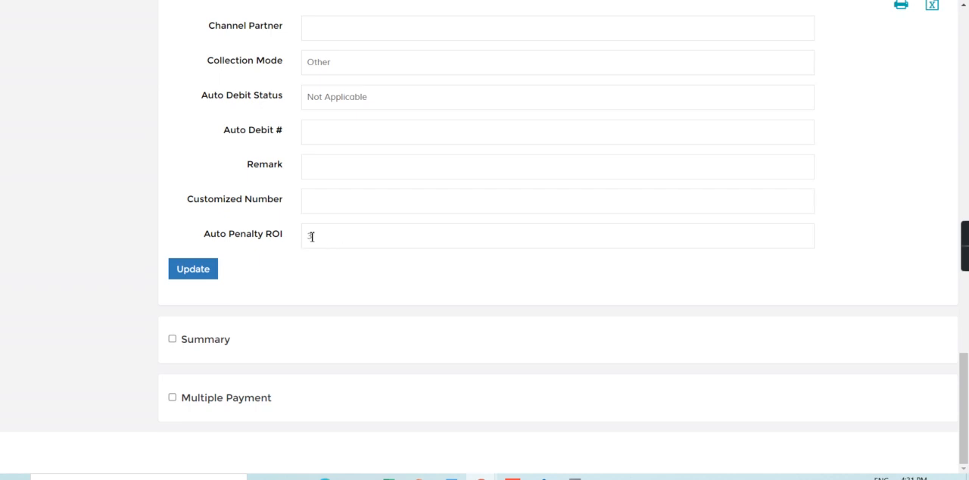
{"action": "double_click", "coordinate": [311, 236]}
{"action": "scroll", "coordinate": [967, 62], "scroll_direction": "up", "scroll_amount": 5}
{"action": "scroll", "coordinate": [967, 62], "scroll_direction": "up", "scroll_amount": 5}
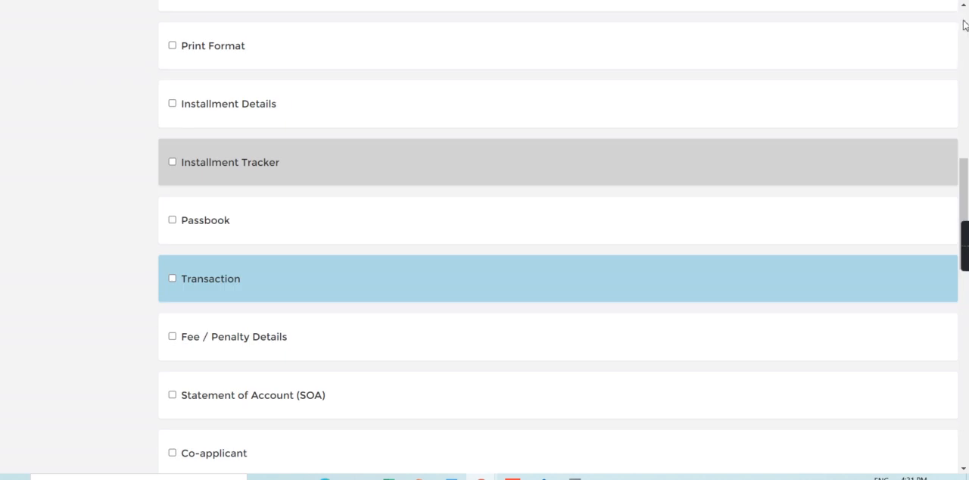
{"action": "scroll", "coordinate": [965, 25], "scroll_direction": "up", "scroll_amount": 5}
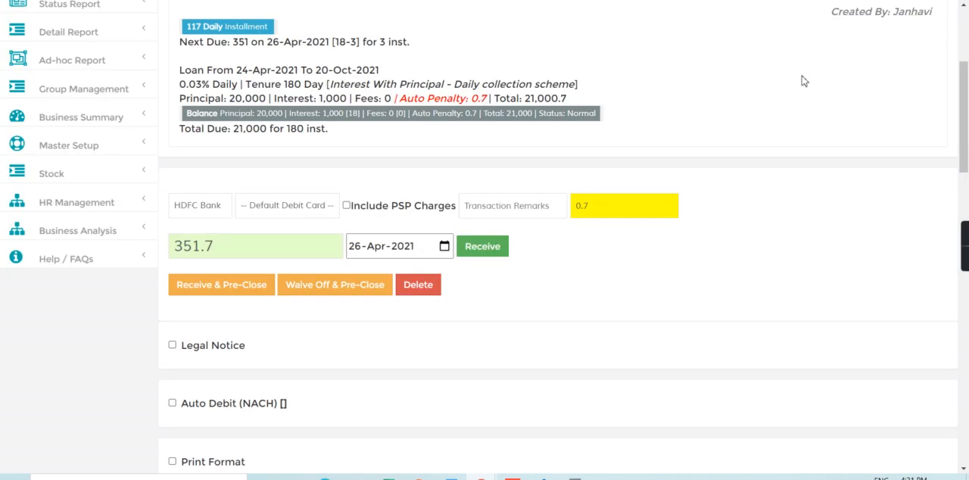
{"action": "scroll", "coordinate": [966, 47], "scroll_direction": "up", "scroll_amount": 3}
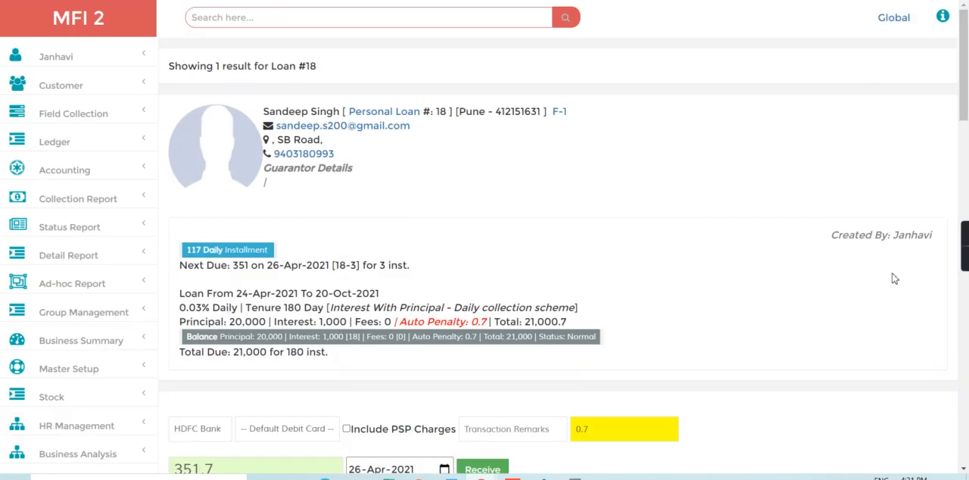
- Set the received amount to 300 with Cash as the payment account and receive the payment for the loan
{"action": "scroll", "coordinate": [552, 203], "scroll_direction": "down", "scroll_amount": 5}
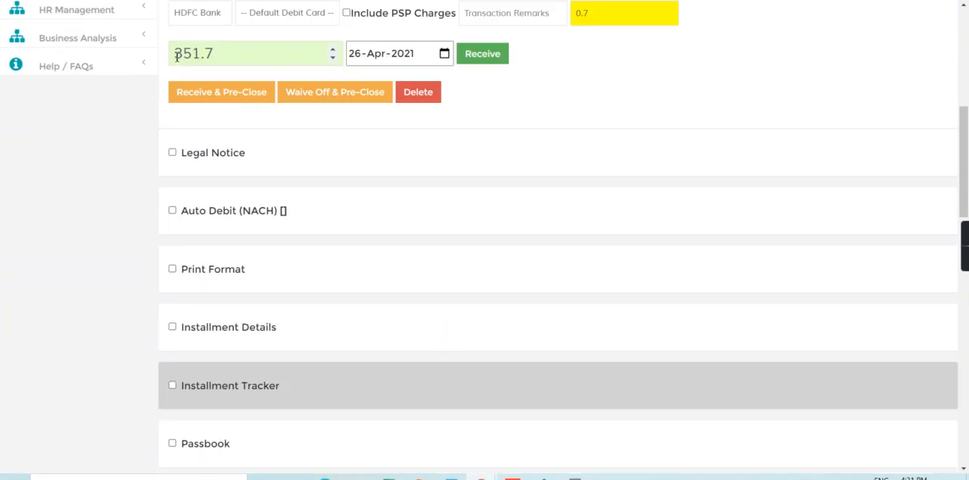
{"action": "left_click_drag", "start_coordinate": [175, 53], "coordinate": [262, 53]}
{"action": "key", "text": "BackSpace"}
{"action": "type", "text": "300"}
{"action": "left_click", "coordinate": [218, 14]}
{"action": "left_click", "coordinate": [212, 32]}
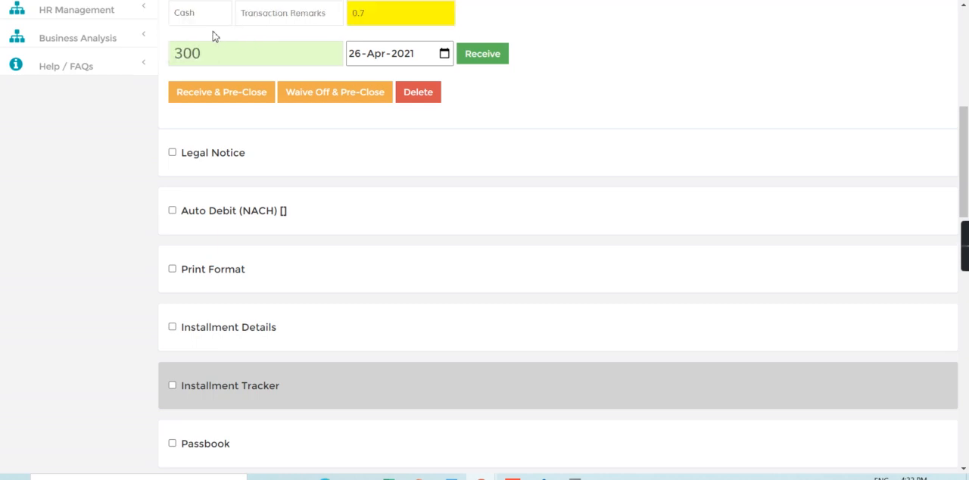
{"action": "left_click", "coordinate": [482, 60]}
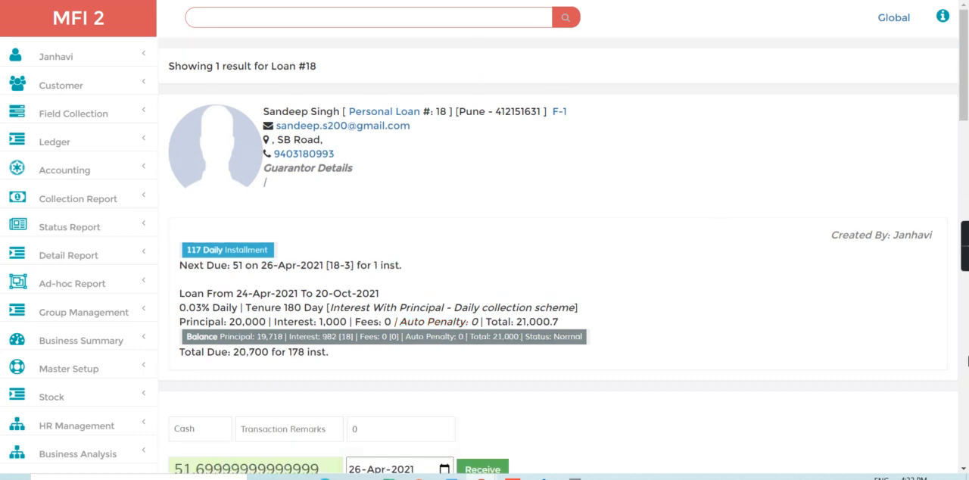
- Check the due amounts and received dates of the first installments in the Installment Tracker, and return to the home page
{"action": "scroll", "coordinate": [968, 361], "scroll_direction": "down", "scroll_amount": 5}
{"action": "scroll", "coordinate": [967, 361], "scroll_direction": "down", "scroll_amount": 5}
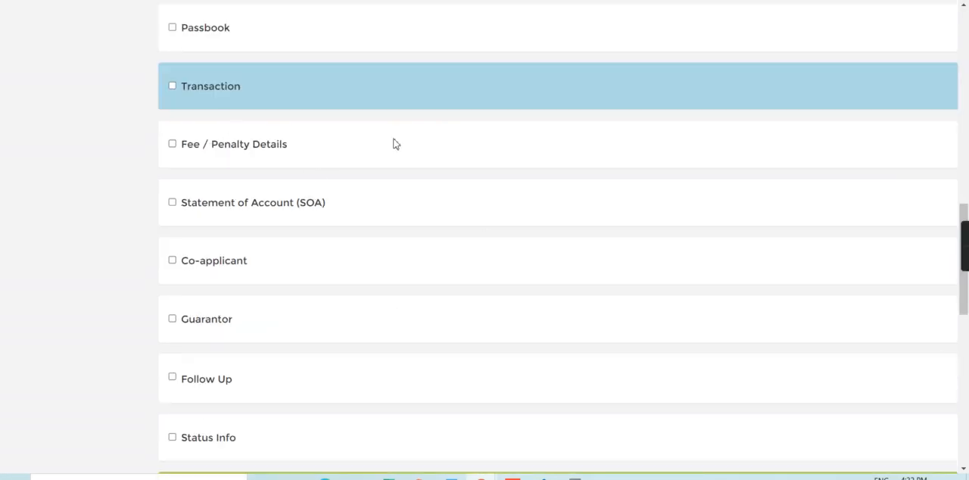
{"action": "scroll", "coordinate": [967, 76], "scroll_direction": "up", "scroll_amount": 10}
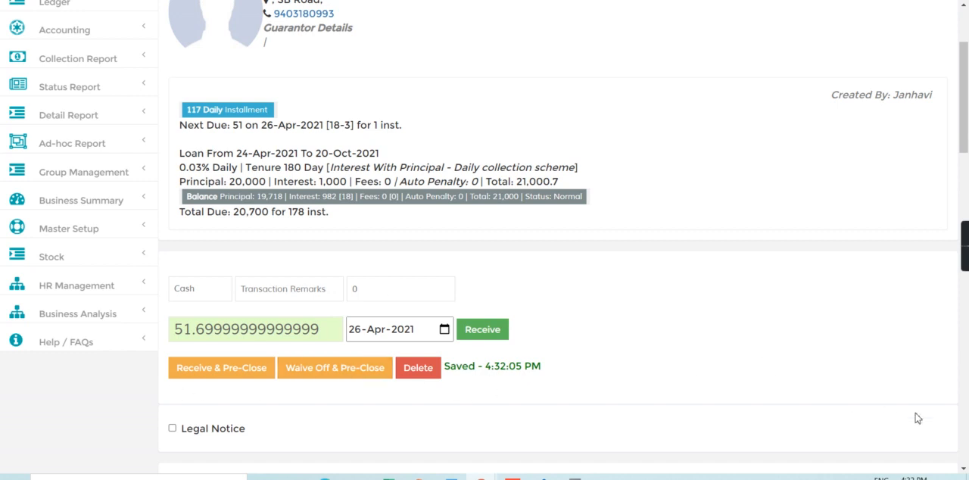
{"action": "scroll", "coordinate": [967, 389], "scroll_direction": "down", "scroll_amount": 5}
{"action": "left_click", "coordinate": [171, 244]}
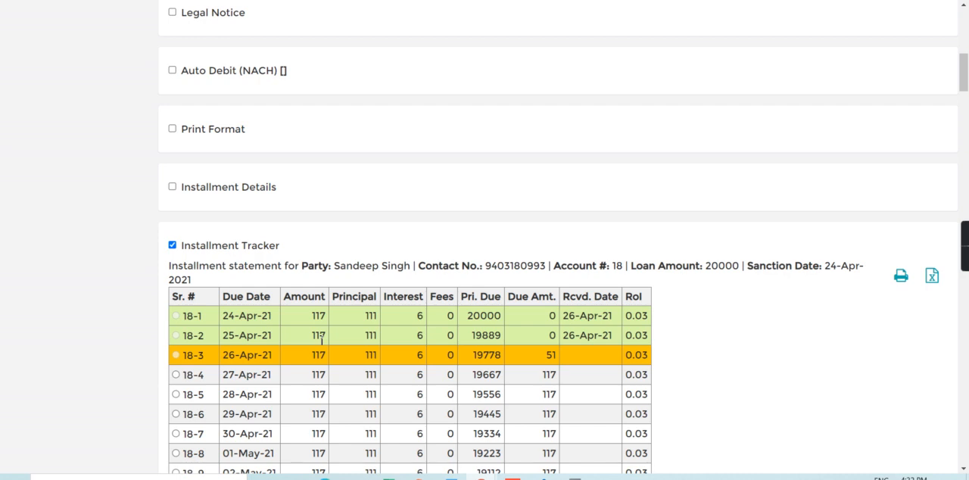
{"action": "left_click", "coordinate": [517, 361]}
{"action": "left_click", "coordinate": [966, 40]}
{"action": "scroll", "coordinate": [965, 39], "scroll_direction": "up", "scroll_amount": 2}
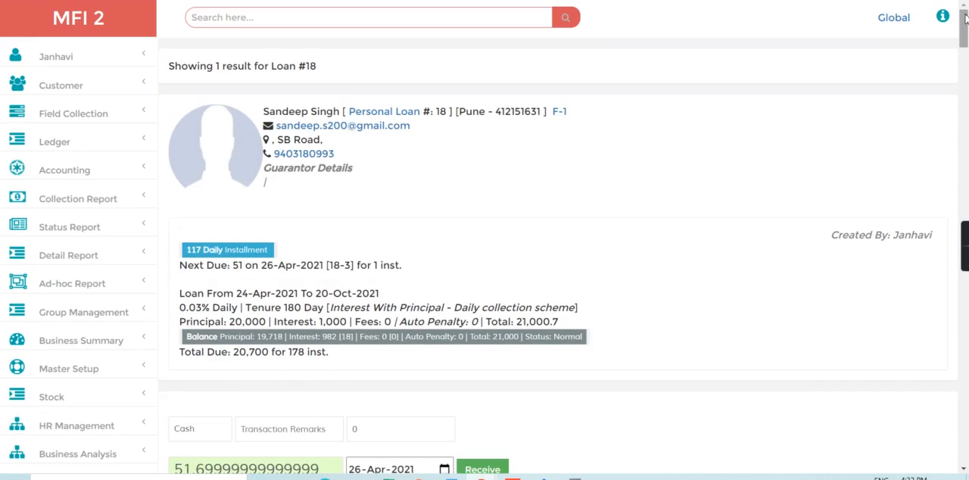
{"action": "left_click", "coordinate": [104, 30]}
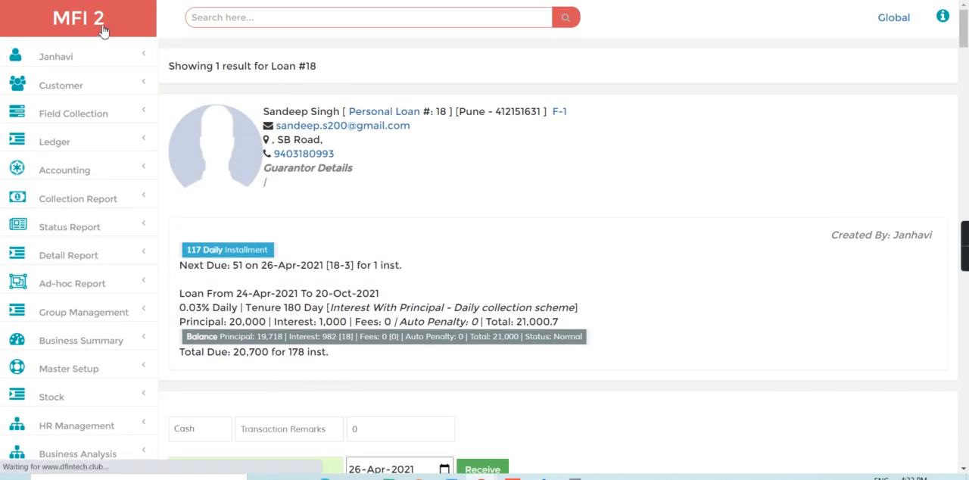